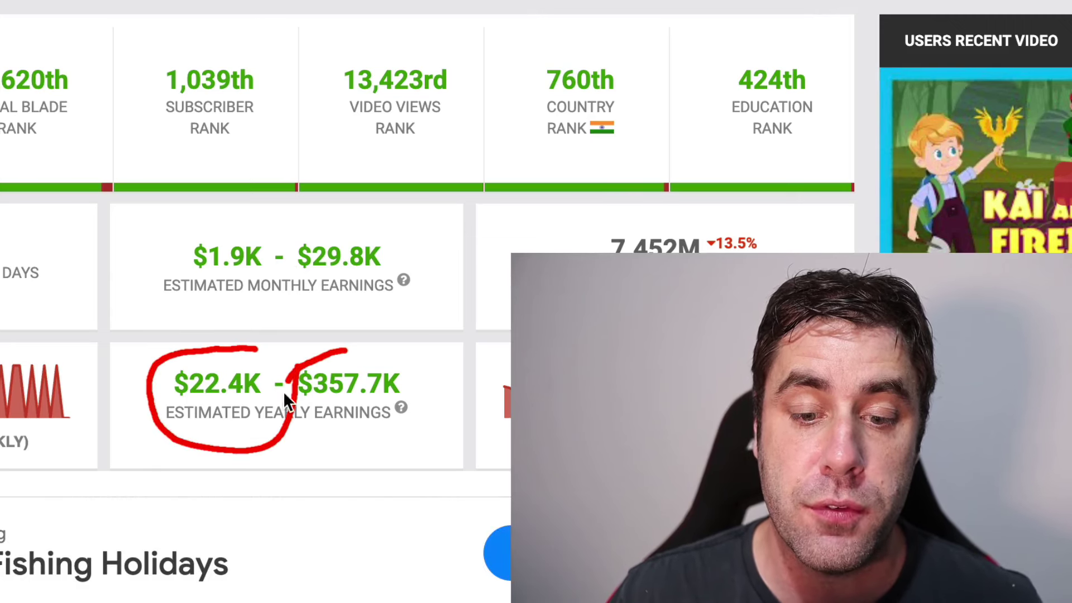
Circle the yearly earnings estimates $357.7K and $586.2K on the Social Blade channel pages.
{"action": "mouse_move", "coordinate": [413, 407]}
{"action": "left_mouse_down"}
{"action": "mouse_move", "coordinate": [391, 356]}
{"action": "mouse_move", "coordinate": [351, 345]}
{"action": "left_mouse_up"}
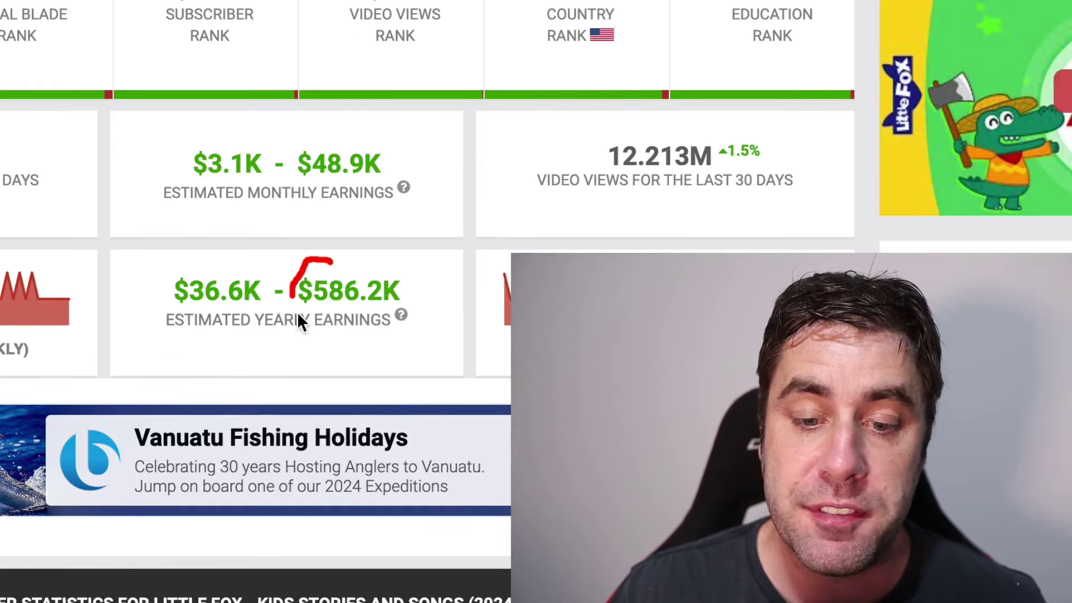
{"action": "left_click_drag", "start_coordinate": [384, 258], "coordinate": [324, 261]}
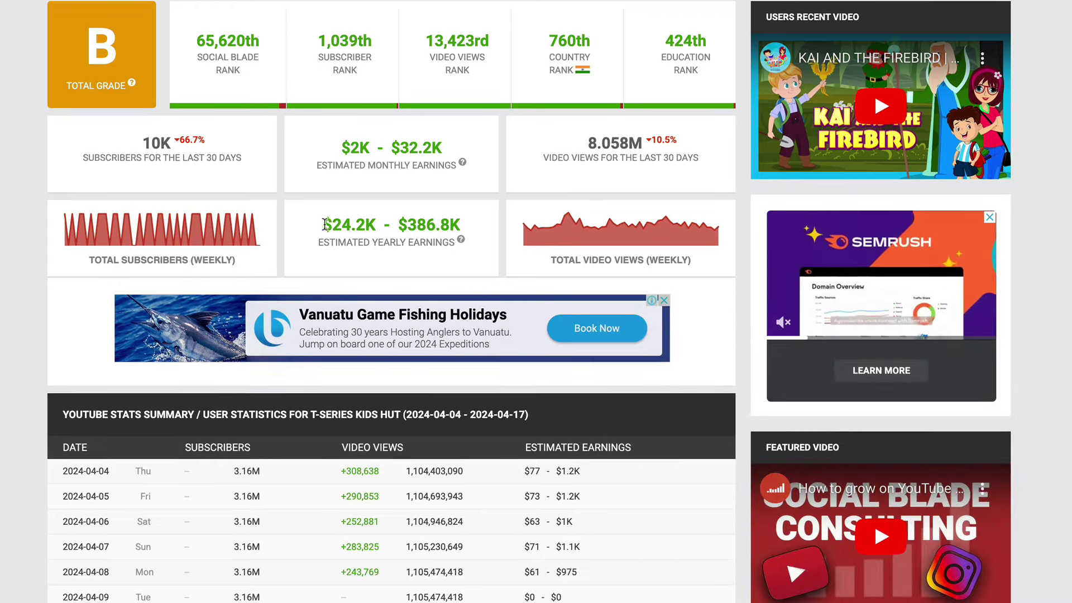
Highlight the $24.2K–$386.8K yearly earnings range, then play the recent video Kai and the Firebird.
{"action": "left_click_drag", "start_coordinate": [323, 224], "coordinate": [461, 229]}
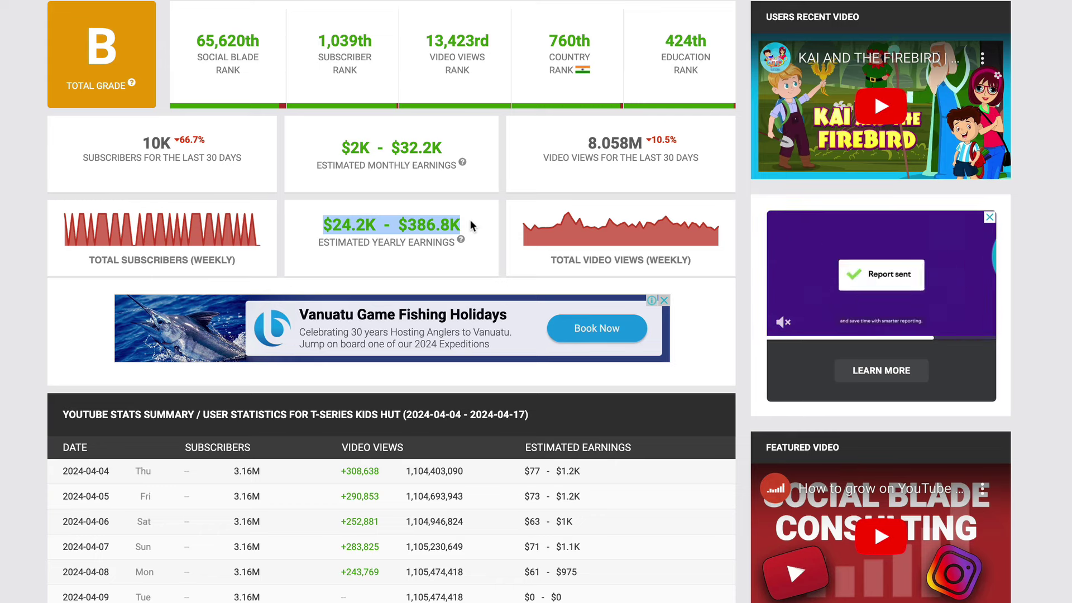
{"action": "left_click", "coordinate": [419, 154]}
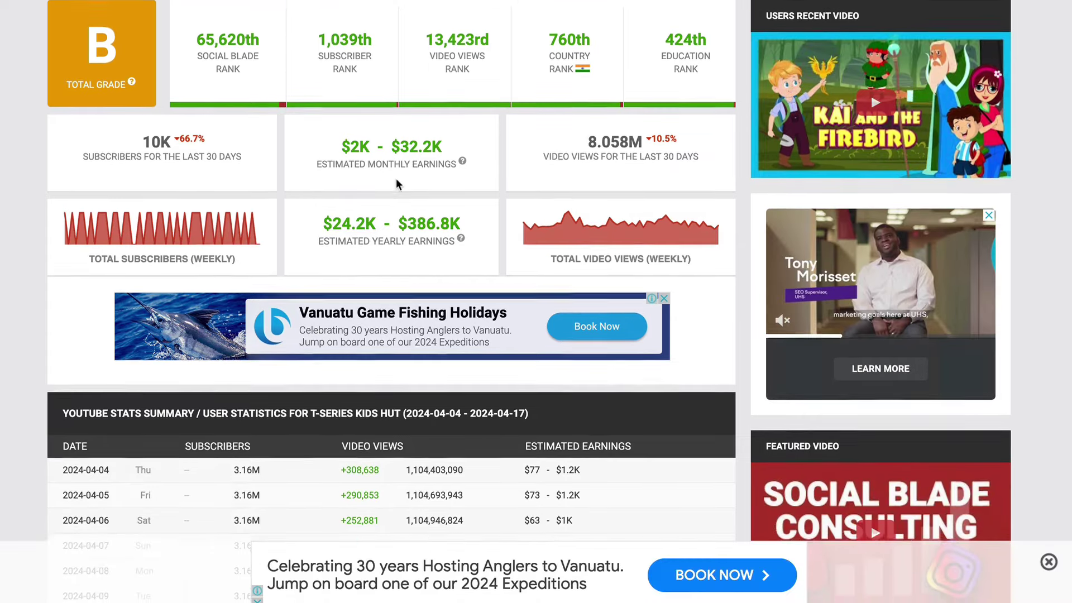
{"action": "scroll", "coordinate": [392, 176], "scroll_direction": "up", "scroll_amount": 1}
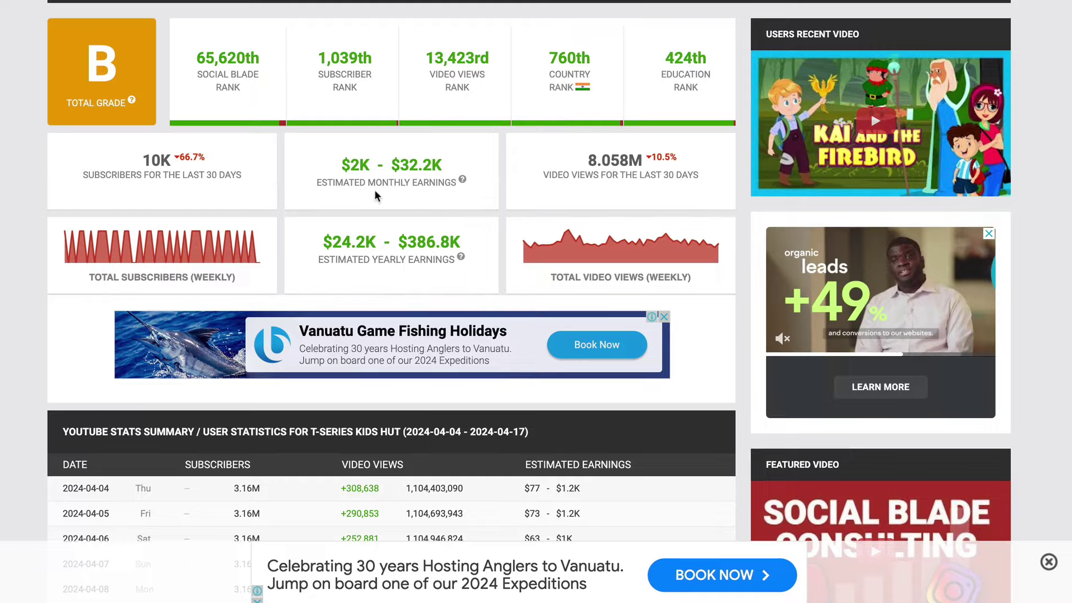
{"action": "scroll", "coordinate": [376, 195], "scroll_direction": "down", "scroll_amount": 2}
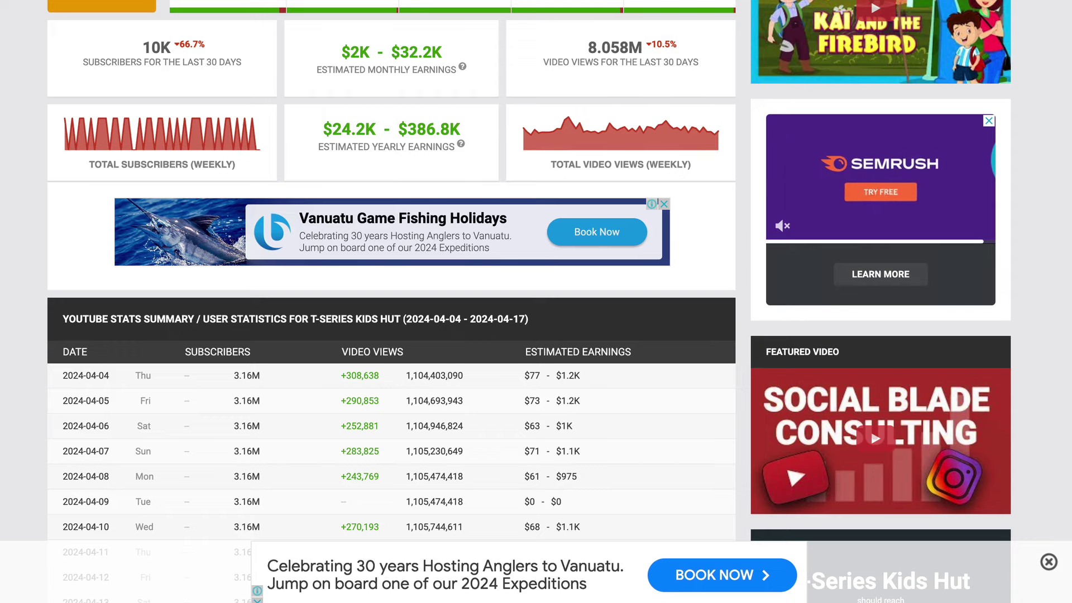
{"action": "left_click", "coordinate": [877, 55]}
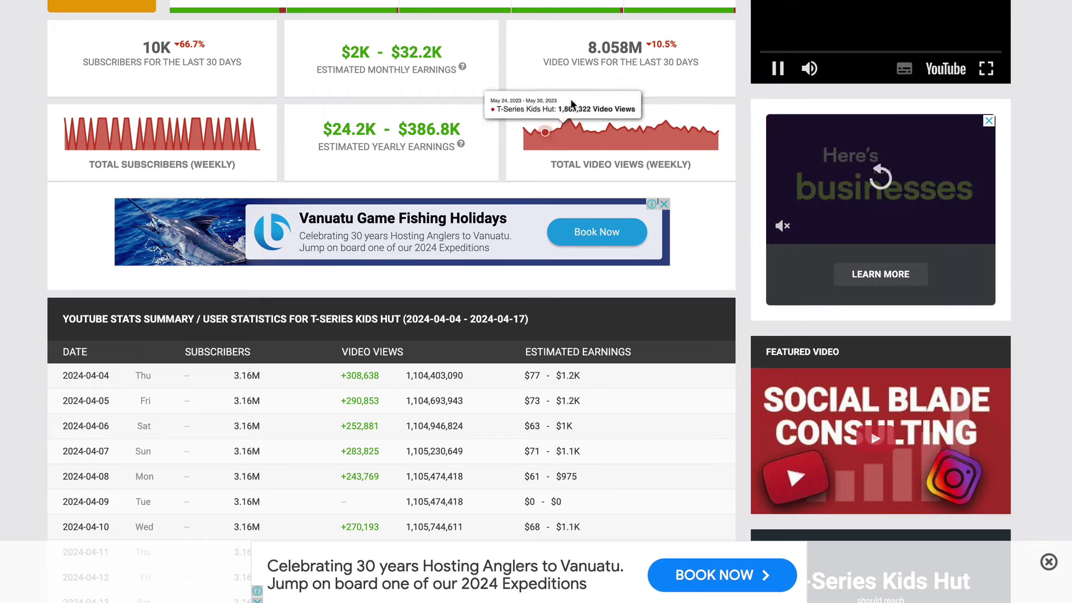
{"action": "scroll", "coordinate": [572, 104], "scroll_direction": "up", "scroll_amount": 2}
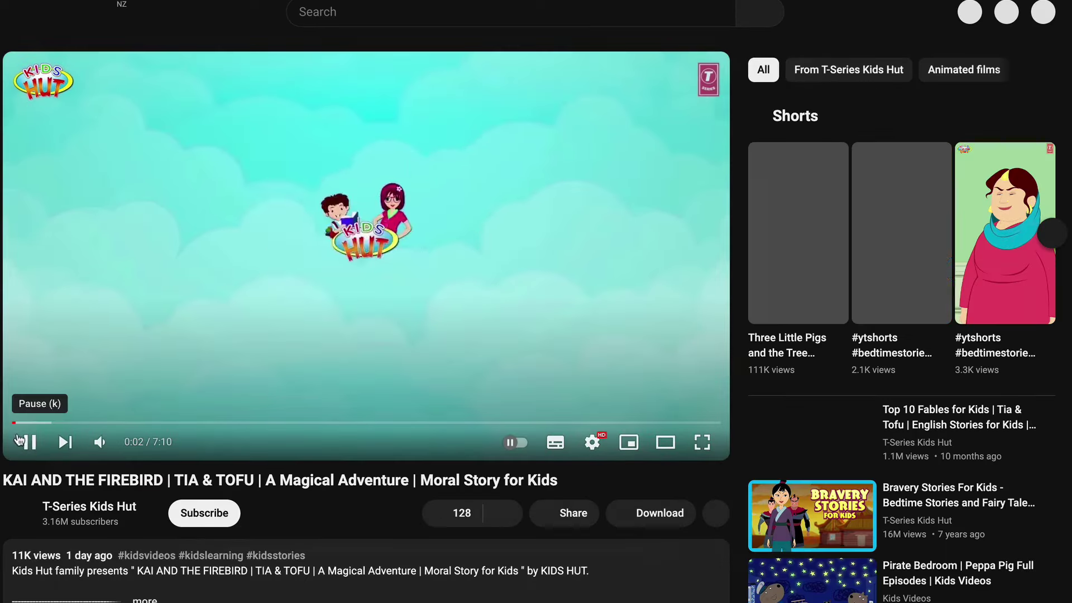
Pause Kai and the Firebird and browse the T-Series Kids Hut Videos tab.
{"action": "left_click", "coordinate": [29, 439]}
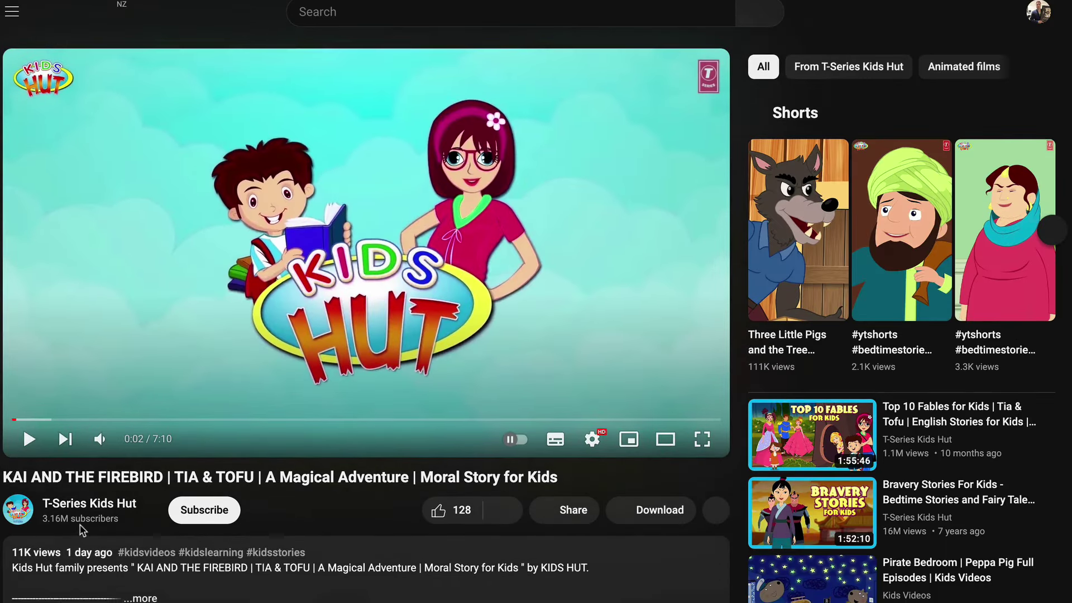
{"action": "left_click", "coordinate": [89, 503]}
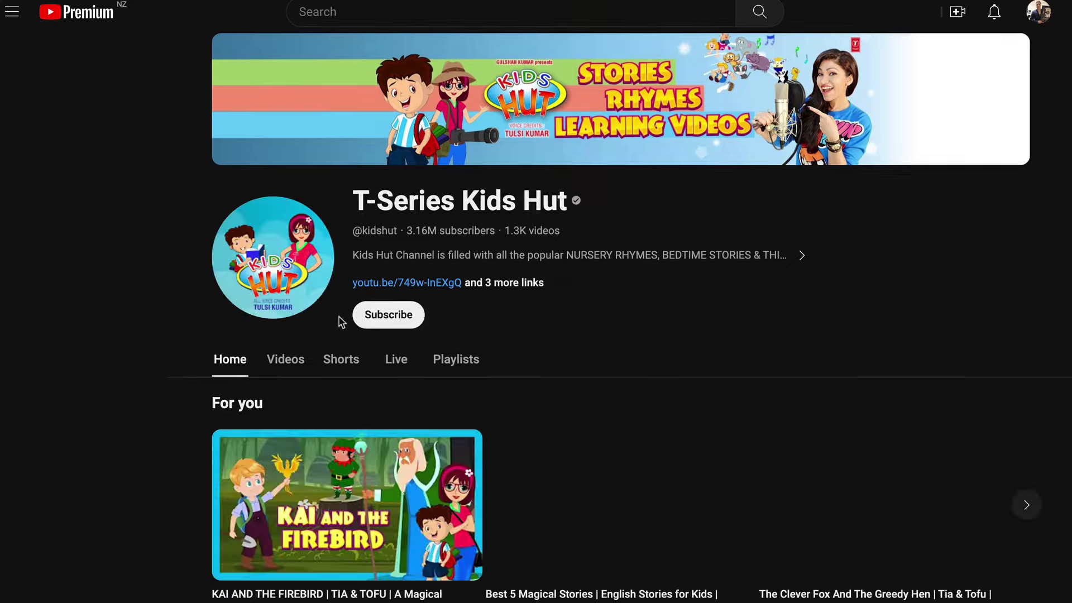
{"action": "left_click", "coordinate": [295, 361]}
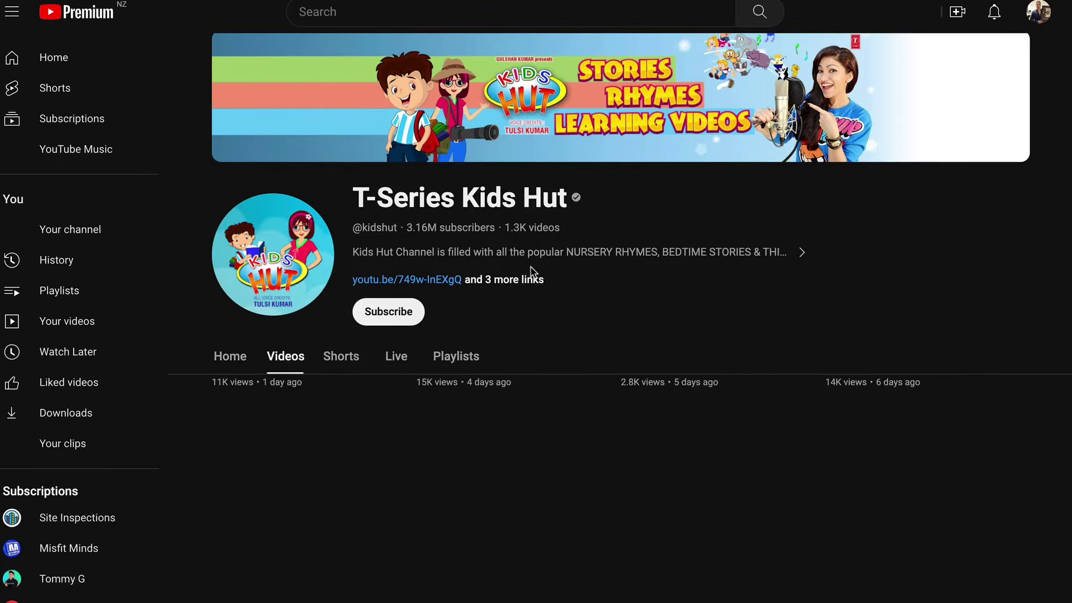
{"action": "scroll", "coordinate": [532, 271], "scroll_direction": "down", "scroll_amount": 10}
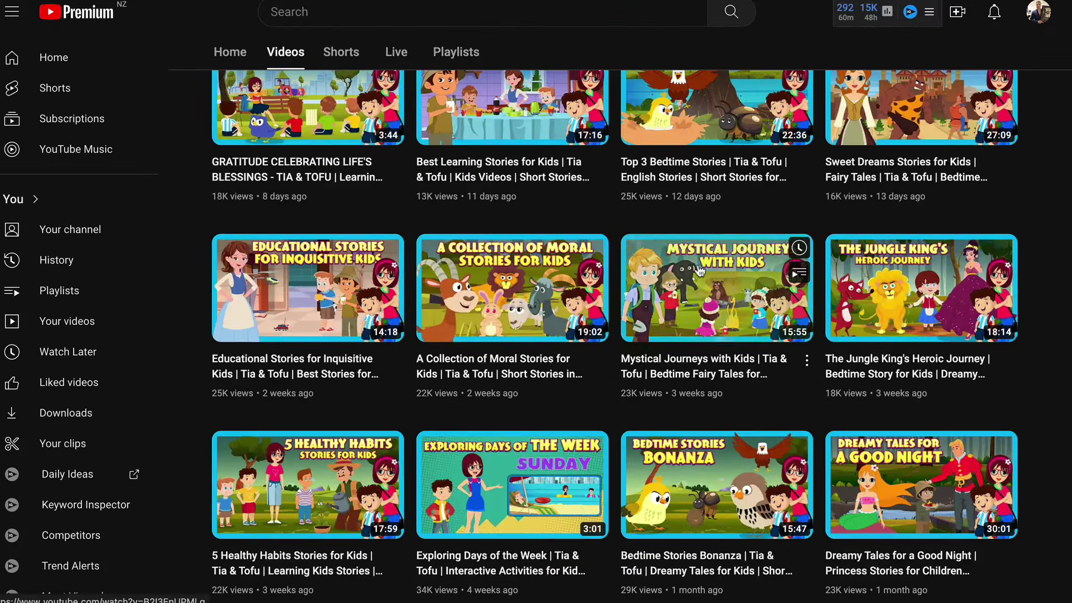
{"action": "scroll", "coordinate": [561, 261], "scroll_direction": "down", "scroll_amount": 2}
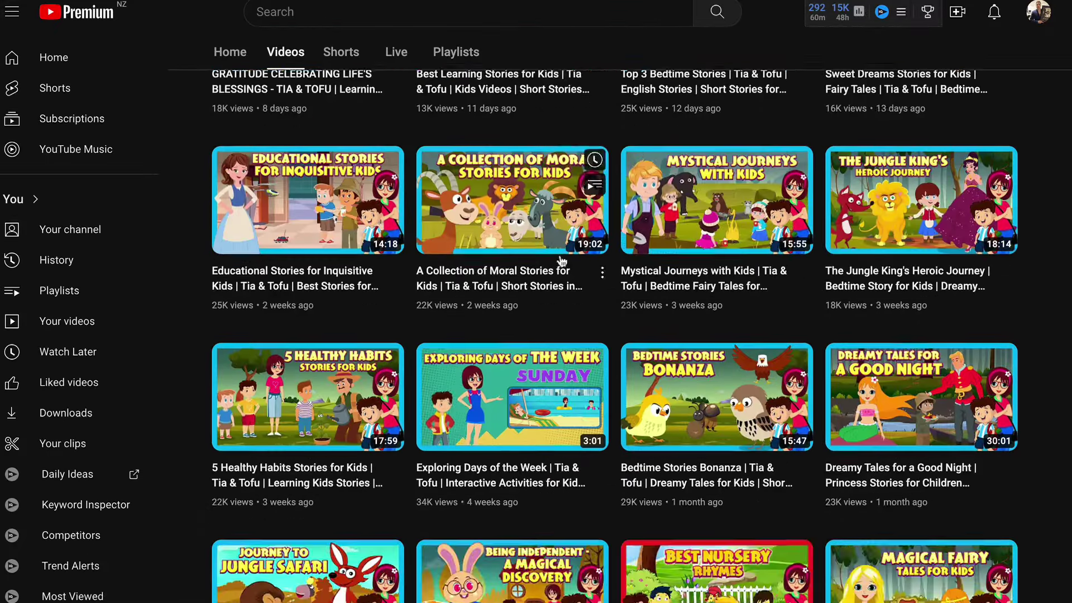
{"action": "scroll", "coordinate": [562, 261], "scroll_direction": "down", "scroll_amount": 5}
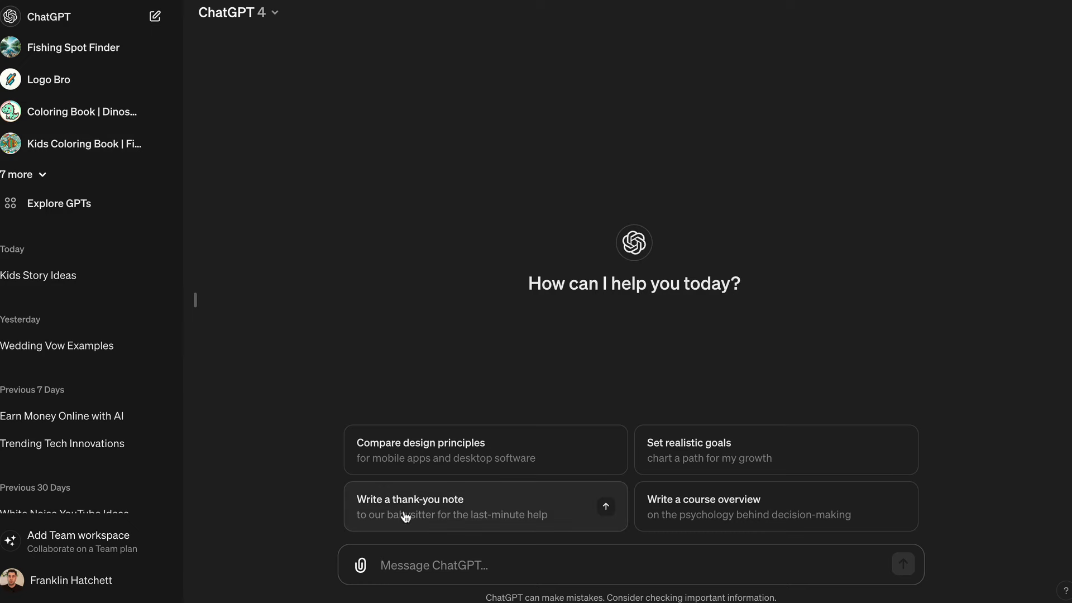
Ask ChatGPT 'give me 10 kid story ideas' and select the first idea, The Time Traveling Treehouse.
{"action": "type", "text": "give me 10 kid story ideas"}
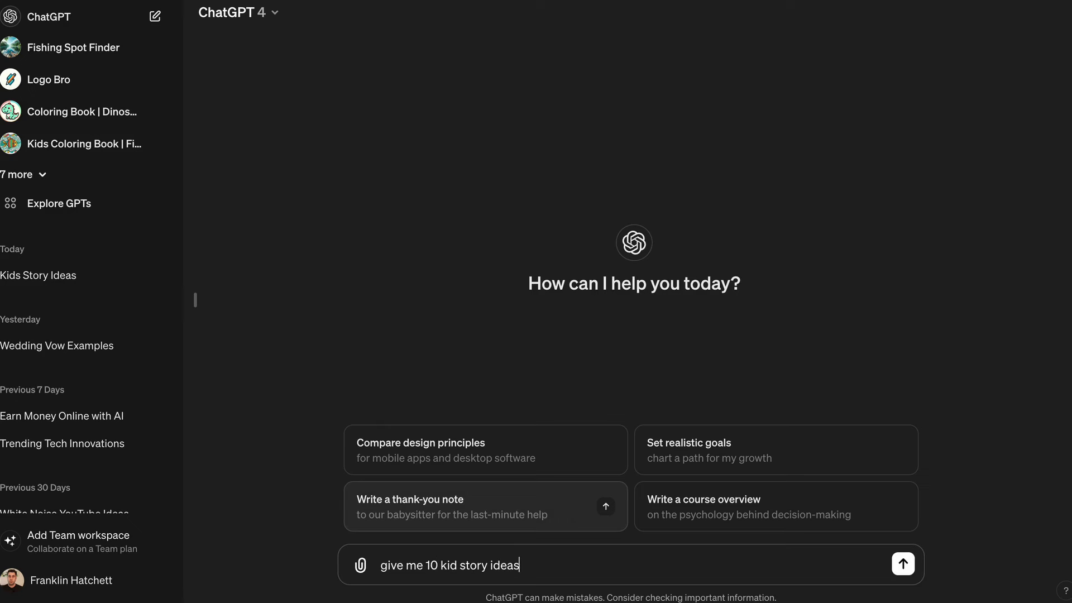
{"action": "key", "text": "Return"}
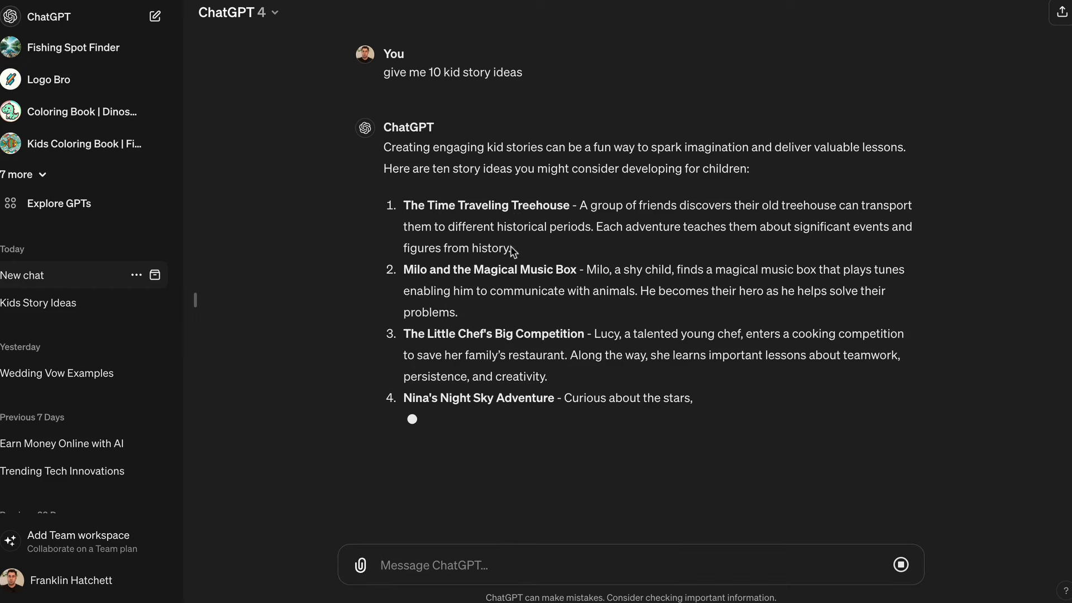
{"action": "left_click_drag", "start_coordinate": [511, 249], "coordinate": [406, 204]}
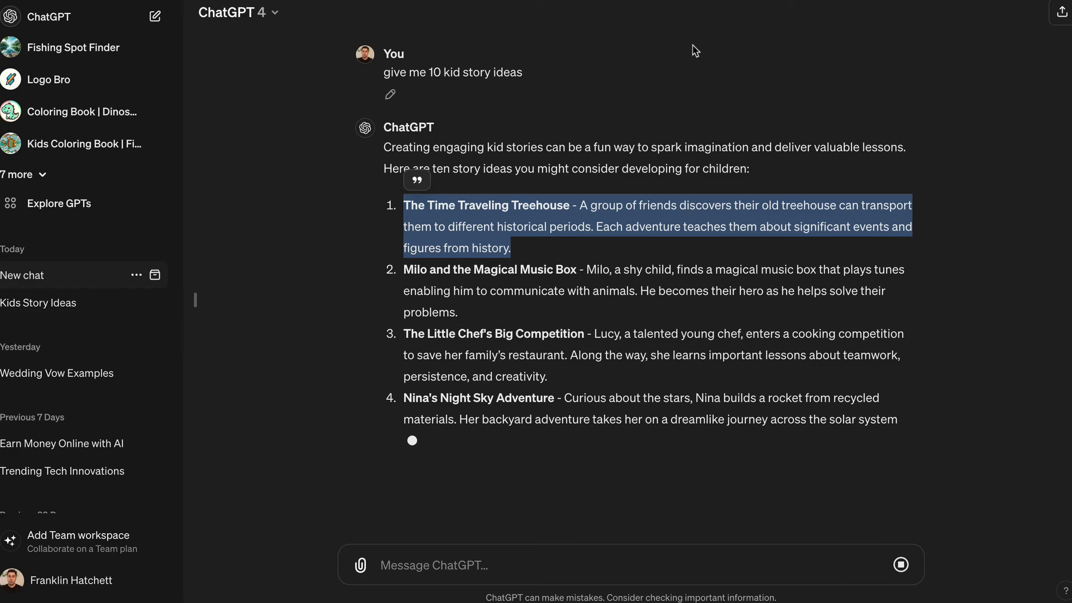
{"action": "left_click", "coordinate": [759, 77]}
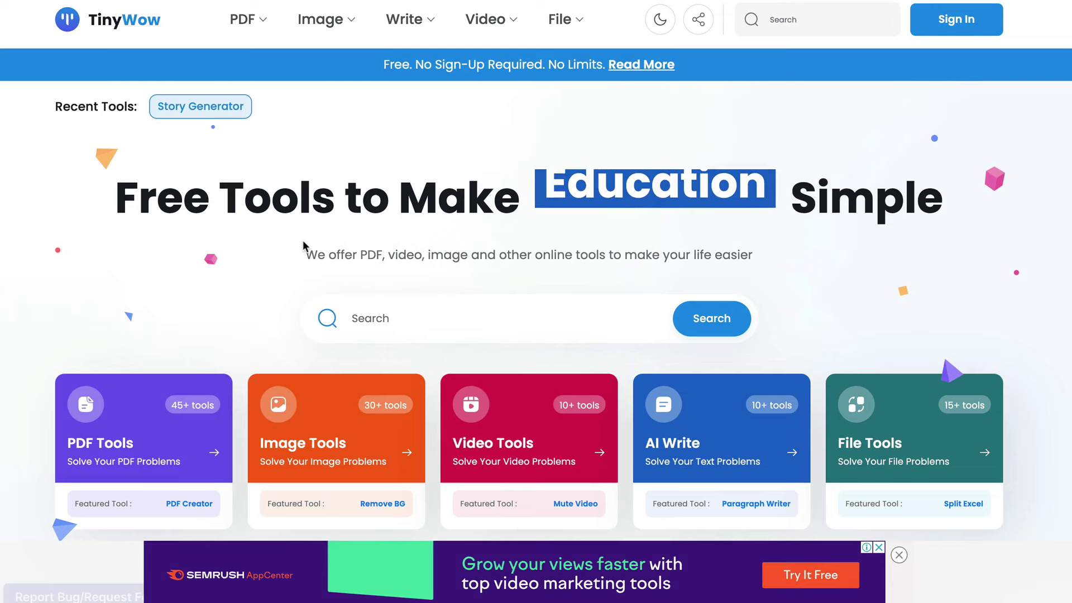
Browse TinyWow's full list of tools.
{"action": "scroll", "coordinate": [639, 201], "scroll_direction": "down", "scroll_amount": 10}
{"action": "scroll", "coordinate": [872, 275], "scroll_direction": "down", "scroll_amount": 5}
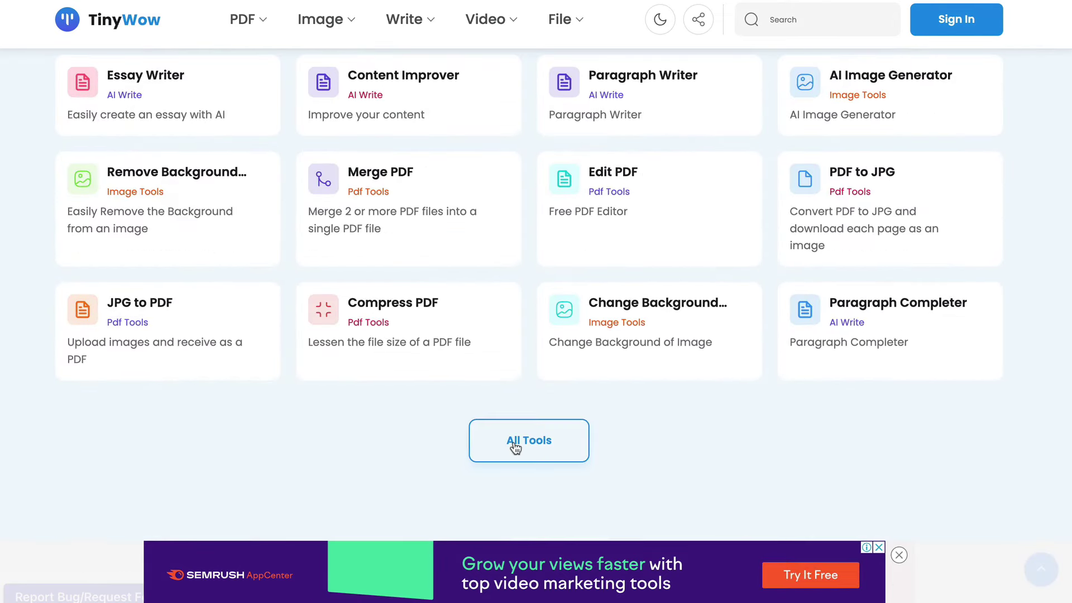
{"action": "left_click", "coordinate": [515, 445]}
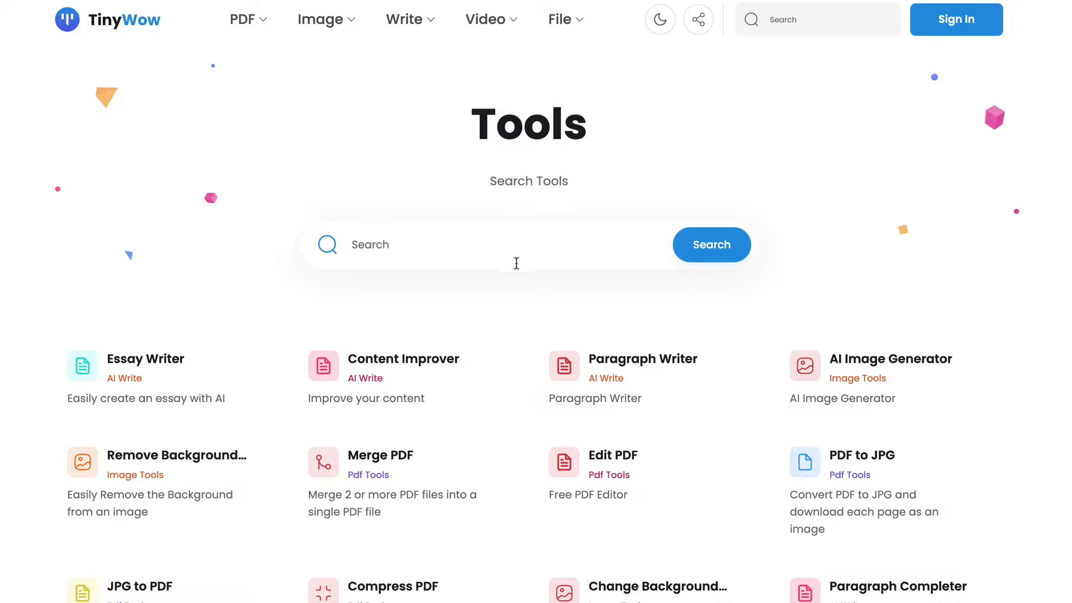
{"action": "scroll", "coordinate": [517, 263], "scroll_direction": "down", "scroll_amount": 20}
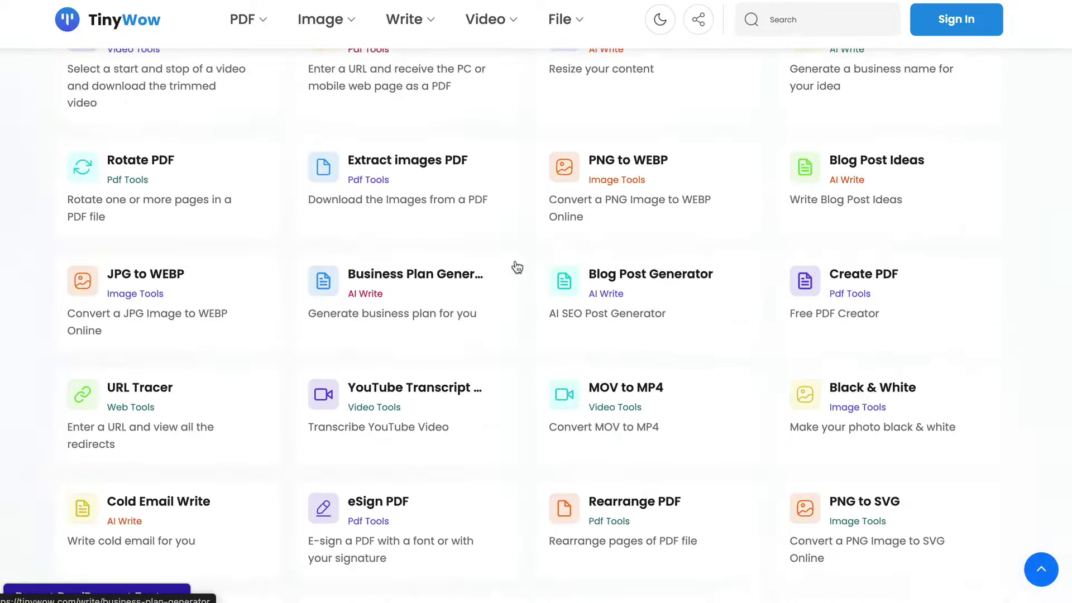
{"action": "scroll", "coordinate": [516, 267], "scroll_direction": "down", "scroll_amount": 20}
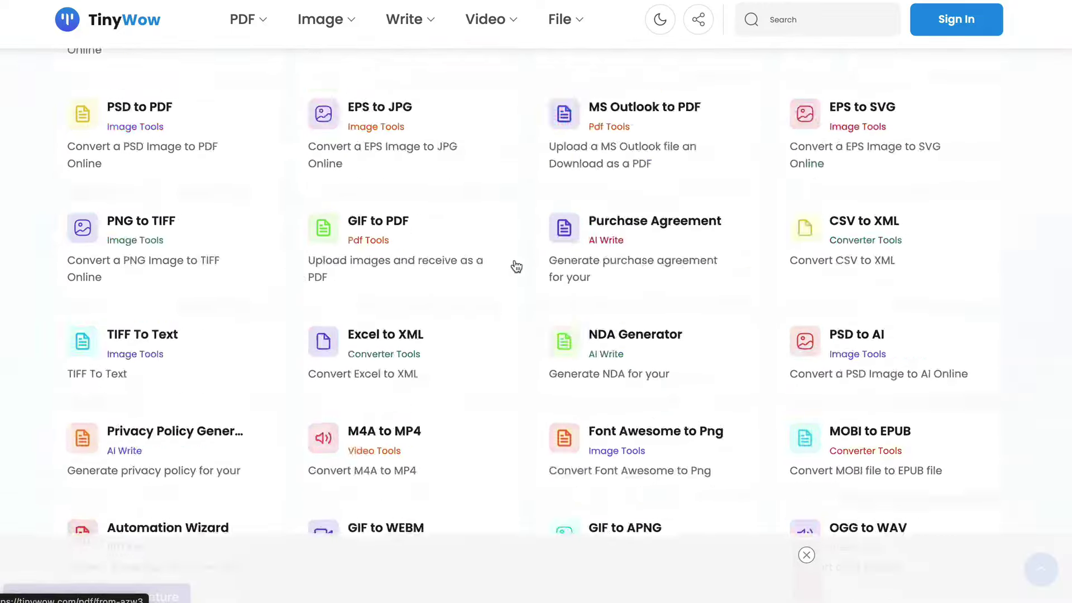
{"action": "scroll", "coordinate": [515, 263], "scroll_direction": "down", "scroll_amount": 10}
{"action": "scroll", "coordinate": [527, 256], "scroll_direction": "up", "scroll_amount": 10}
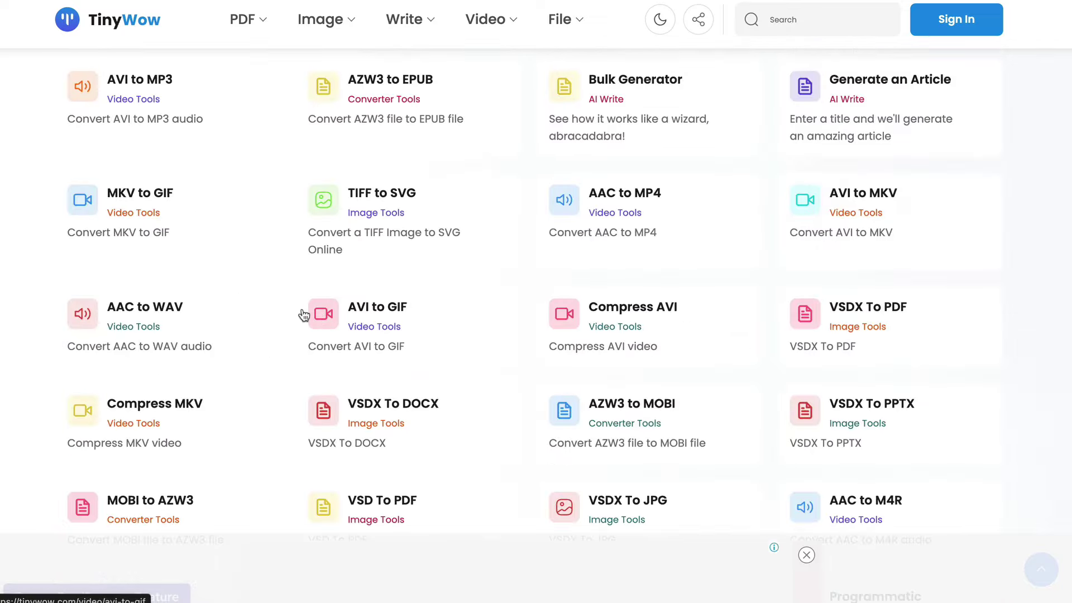
{"action": "scroll", "coordinate": [548, 316], "scroll_direction": "up", "scroll_amount": 15}
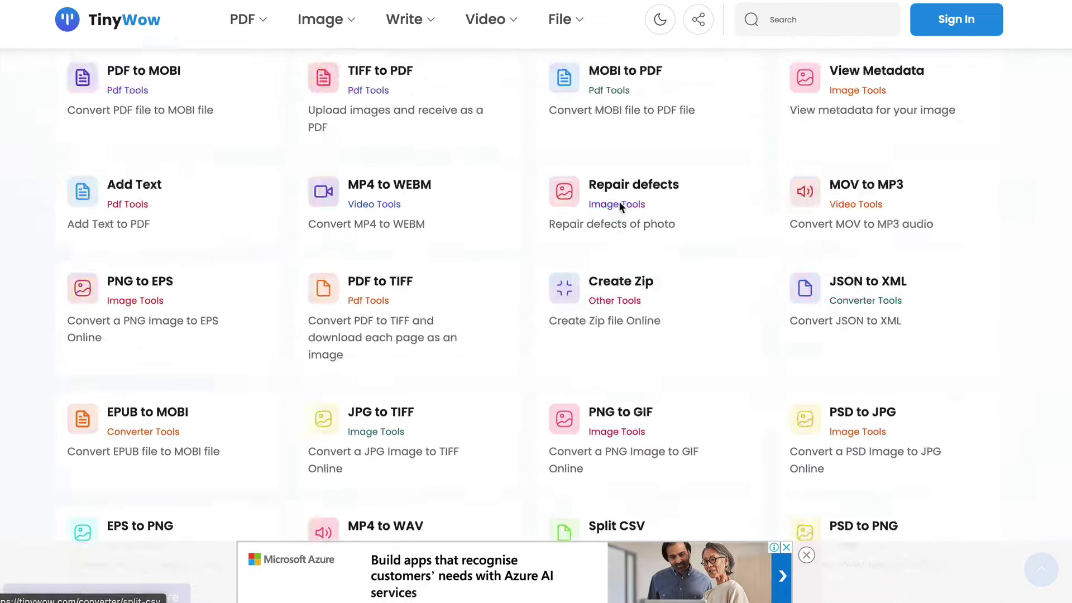
{"action": "scroll", "coordinate": [619, 202], "scroll_direction": "up", "scroll_amount": 15}
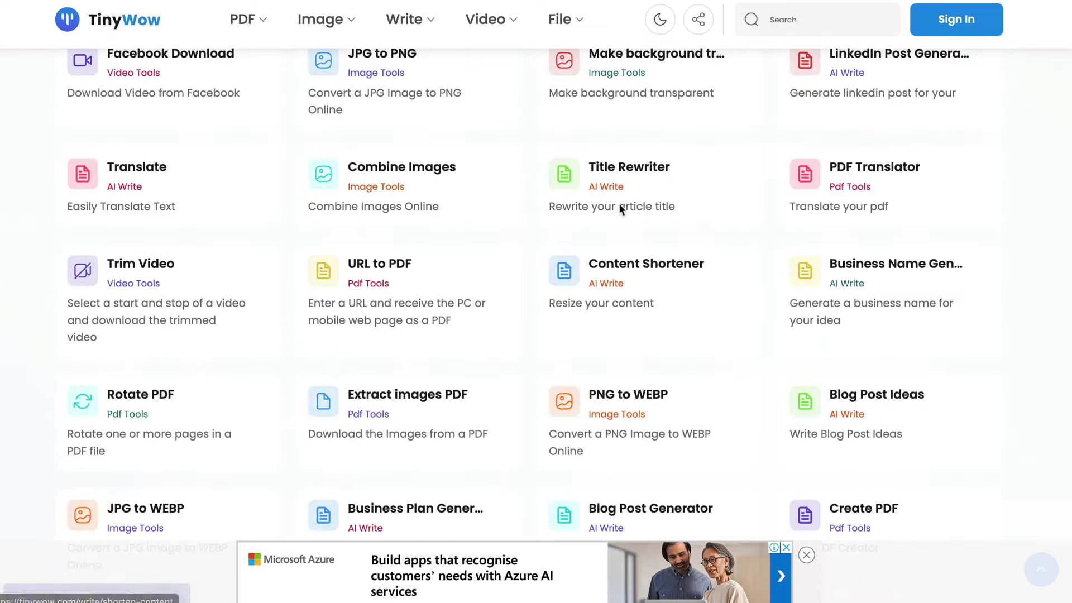
{"action": "scroll", "coordinate": [620, 207], "scroll_direction": "up", "scroll_amount": 8}
{"action": "scroll", "coordinate": [622, 210], "scroll_direction": "up", "scroll_amount": 1}
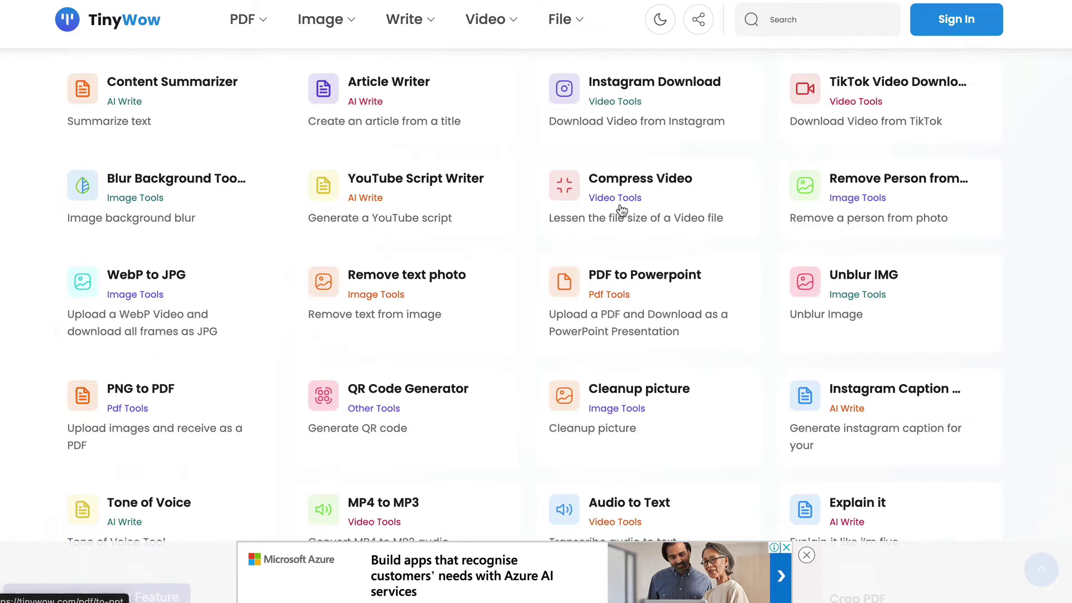
Search TinyWow tools for 'story' to reach the Story Generator.
{"action": "left_click", "coordinate": [775, 18]}
{"action": "type", "text": "story"}
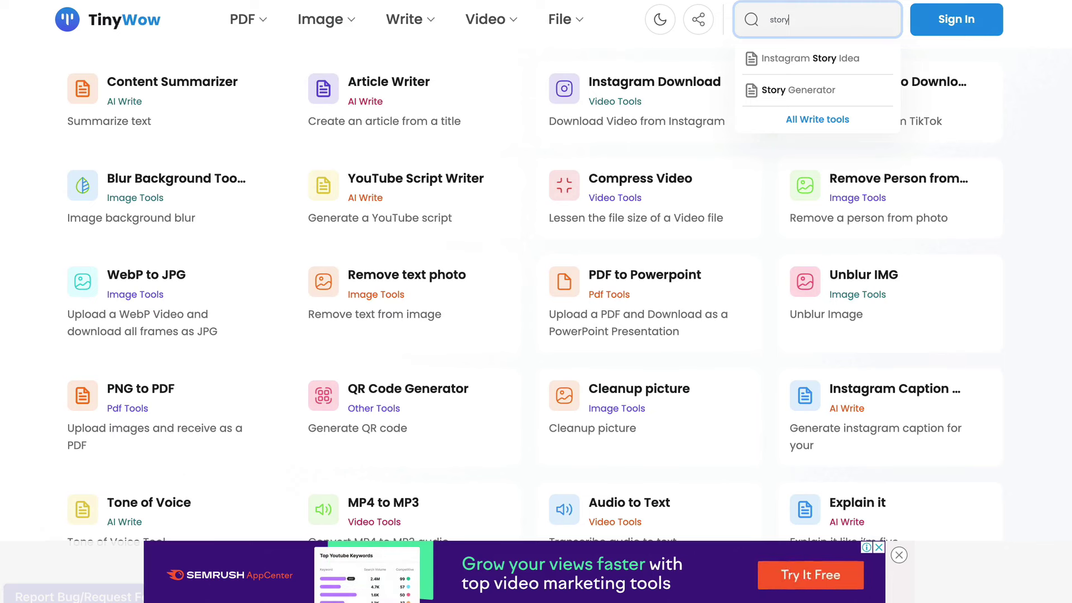
{"action": "key", "text": "Return"}
{"action": "scroll", "coordinate": [655, 162], "scroll_direction": "down", "scroll_amount": 4}
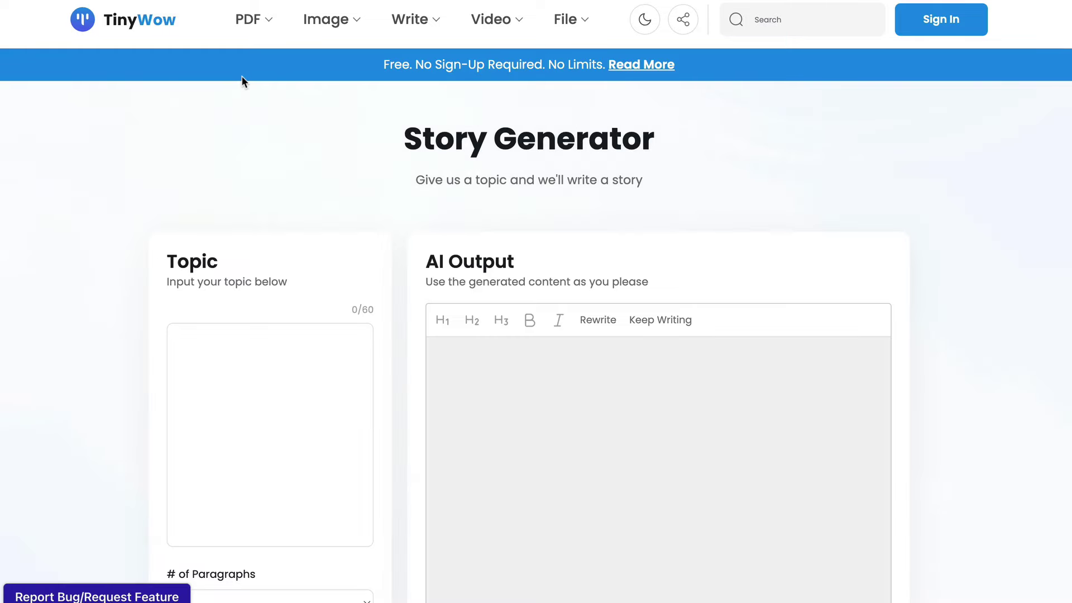
Paste the topic and trim it to just 'The Time Traveling Treehouse'.
{"action": "scroll", "coordinate": [226, 93], "scroll_direction": "down", "scroll_amount": 2}
{"action": "left_click", "coordinate": [223, 235]}
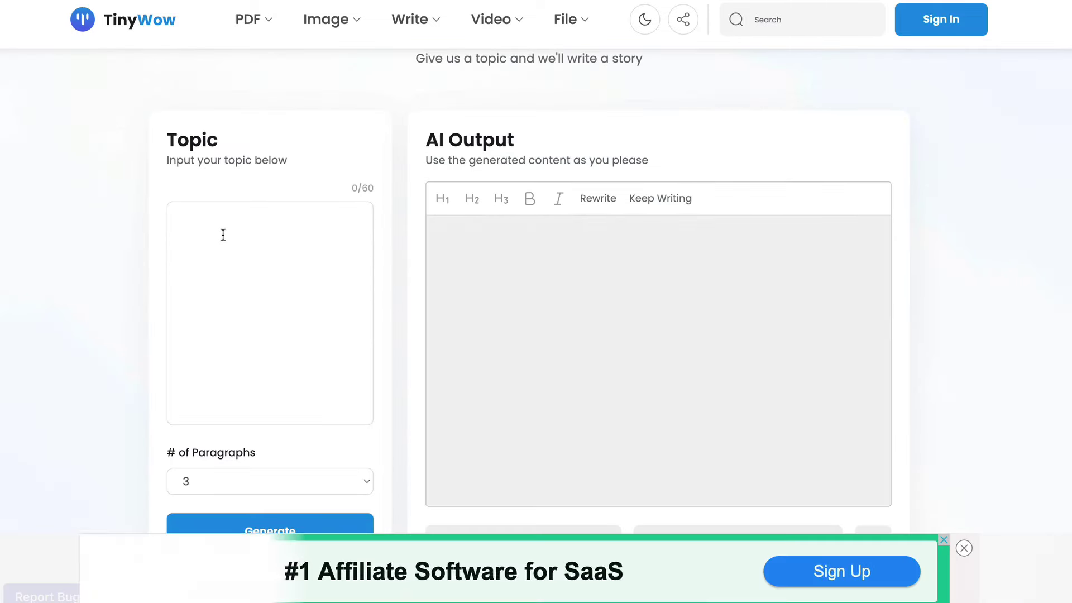
{"action": "type", "text": "The Time Traveling Treehouse - A group of friends discovers"}
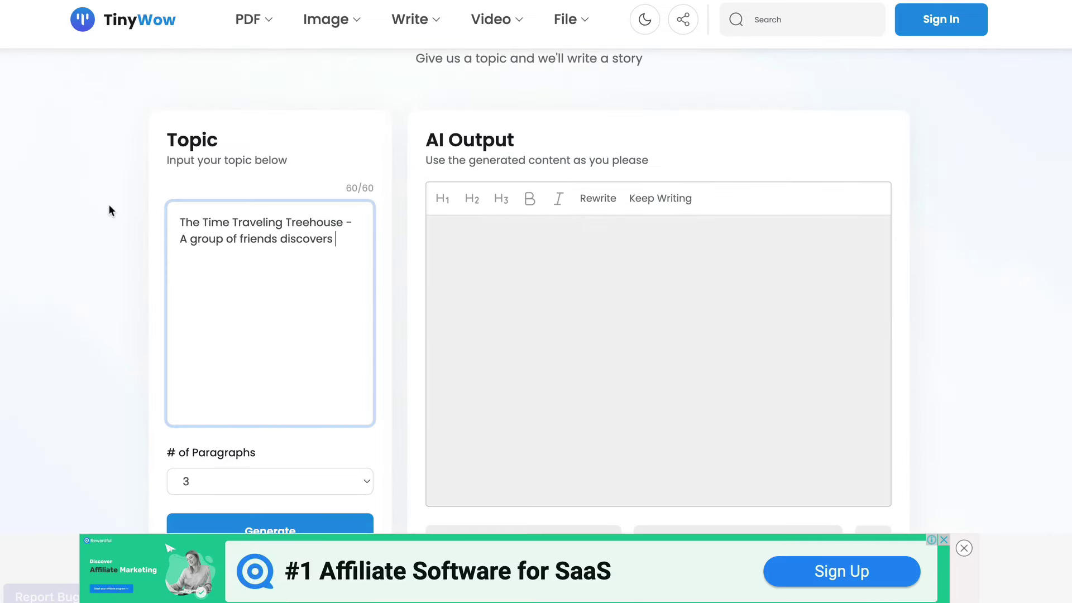
{"action": "left_click_drag", "start_coordinate": [336, 255], "coordinate": [190, 252]}
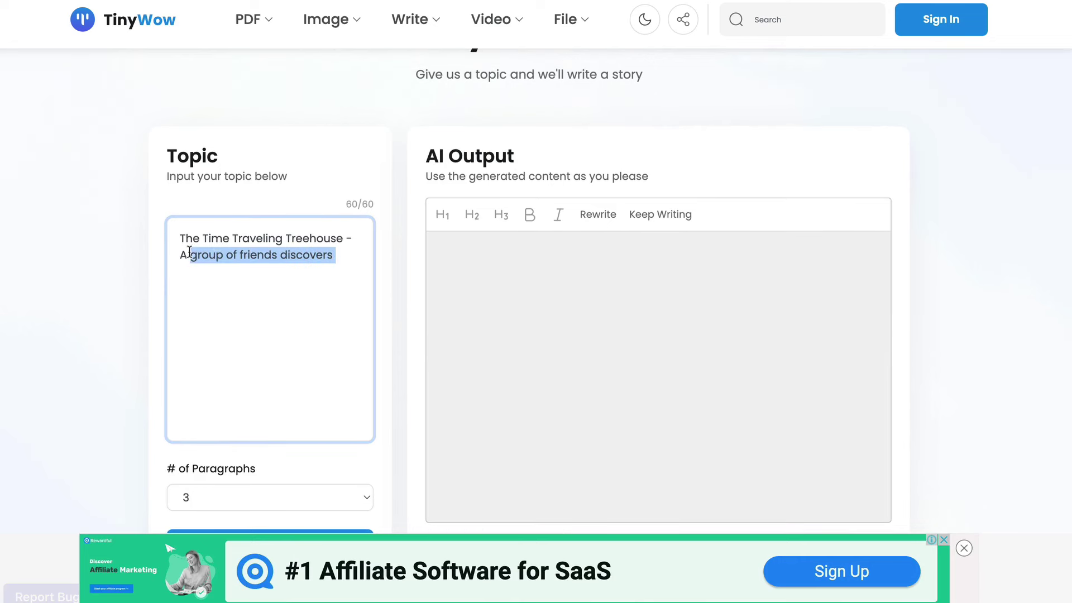
{"action": "mouse_move", "coordinate": [347, 261]}
{"action": "left_mouse_down"}
{"action": "mouse_move", "coordinate": [330, 239]}
{"action": "mouse_move", "coordinate": [345, 244]}
{"action": "left_mouse_up"}
{"action": "key", "text": "BackSpace"}
Keep # of Paragraphs at 3 and generate the story, passing the human check.
{"action": "scroll", "coordinate": [287, 300], "scroll_direction": "down", "scroll_amount": 3}
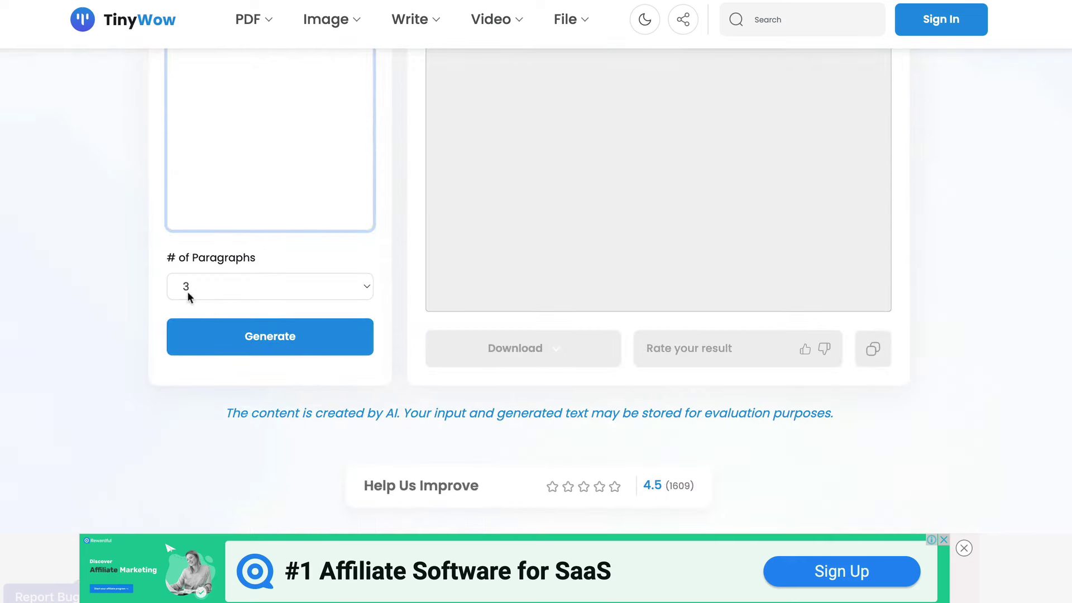
{"action": "left_click", "coordinate": [219, 286]}
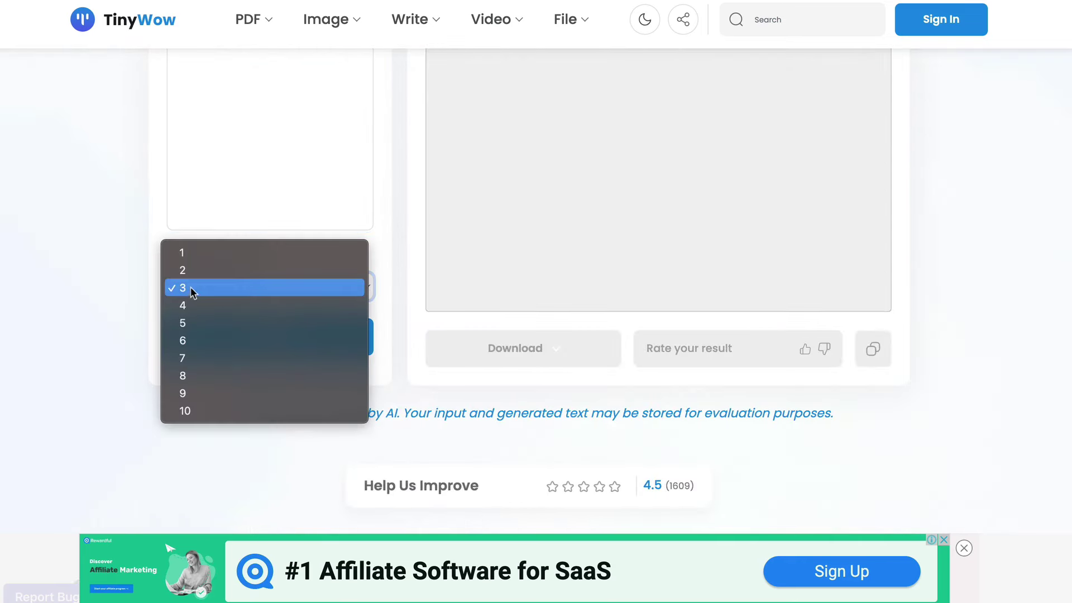
{"action": "left_click", "coordinate": [55, 318]}
{"action": "left_click", "coordinate": [221, 295]}
{"action": "left_click", "coordinate": [132, 284]}
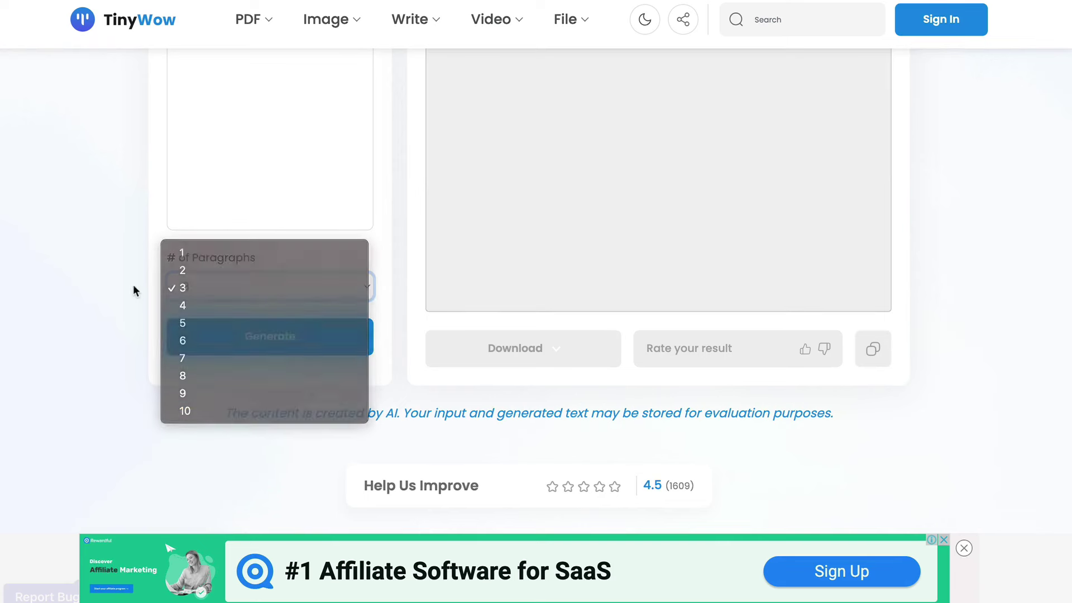
{"action": "scroll", "coordinate": [115, 296], "scroll_direction": "up", "scroll_amount": 3}
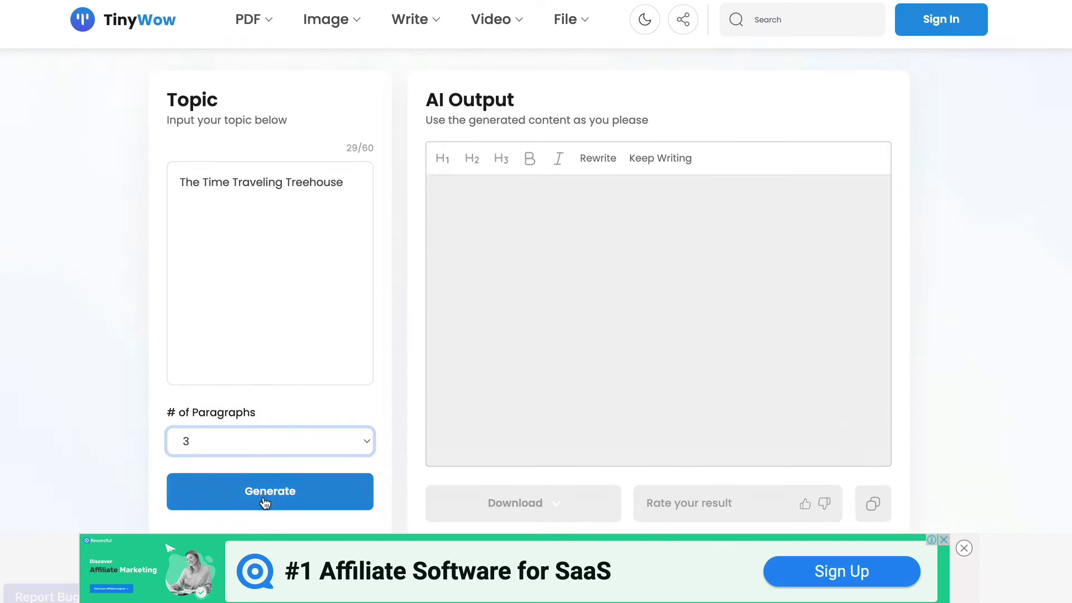
{"action": "left_click", "coordinate": [266, 501]}
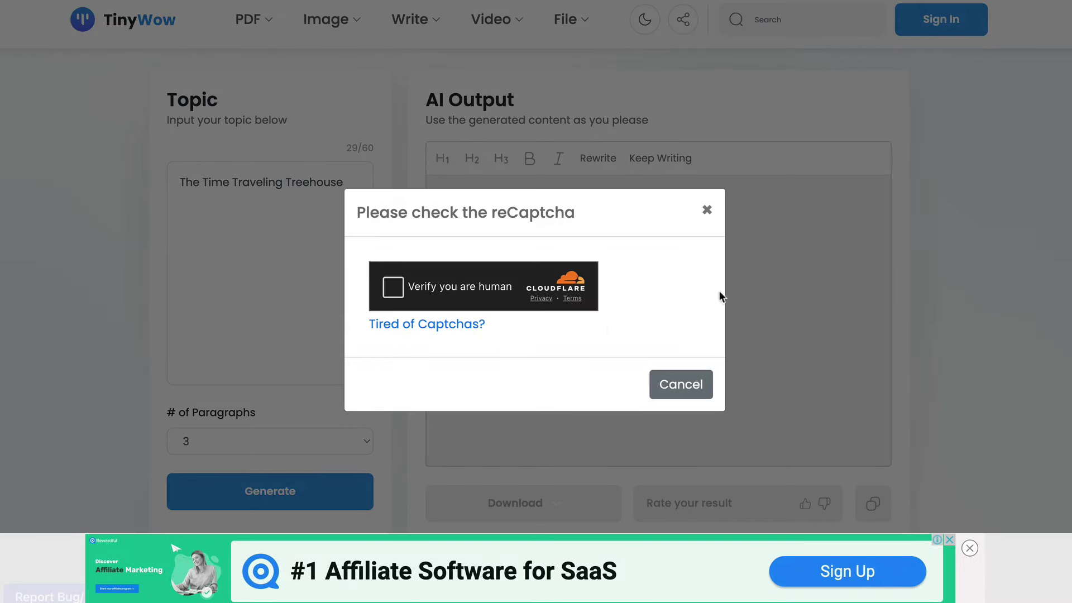
{"action": "left_click", "coordinate": [393, 287]}
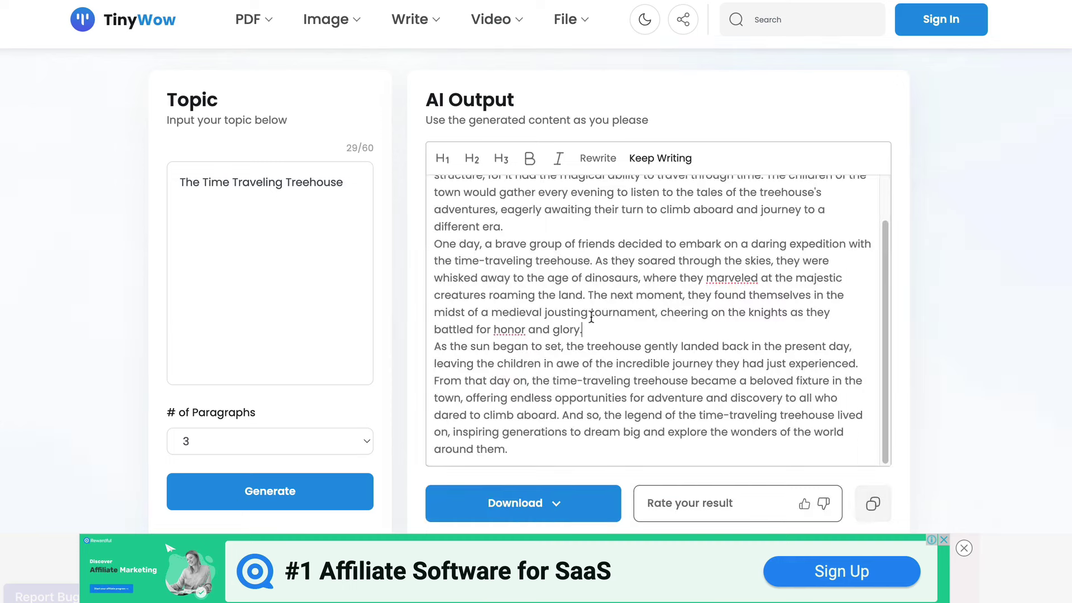
Insert blank lines between the generated story's paragraphs.
{"action": "key", "text": "Return"}
{"action": "scroll", "coordinate": [523, 279], "scroll_direction": "up", "scroll_amount": 1}
{"action": "left_click", "coordinate": [525, 249]}
{"action": "key", "text": "Return"}
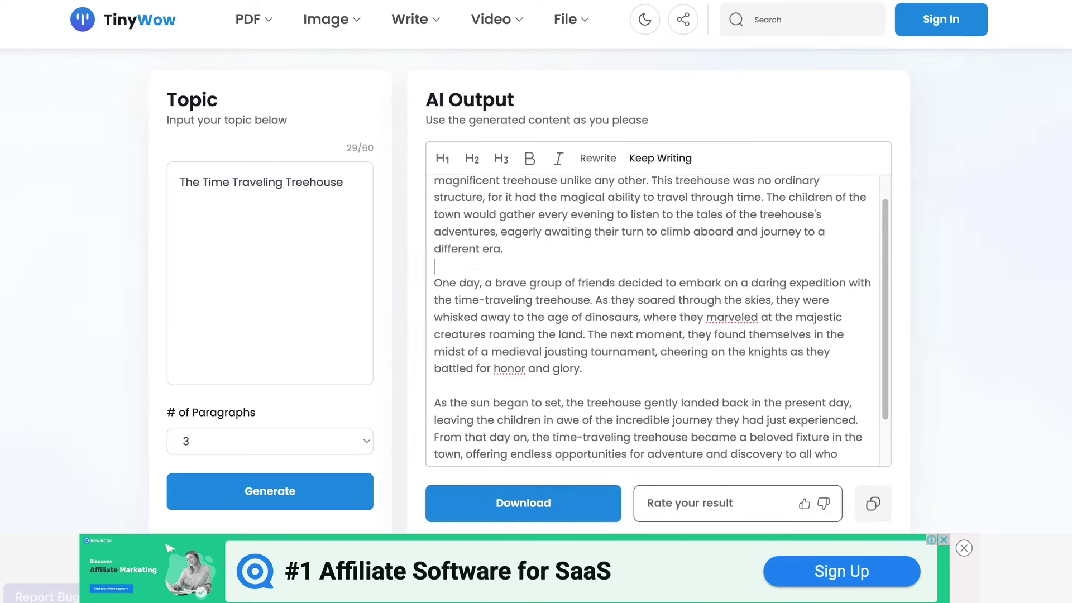
{"action": "scroll", "coordinate": [573, 320], "scroll_direction": "down", "scroll_amount": 1}
{"action": "scroll", "coordinate": [503, 331], "scroll_direction": "up", "scroll_amount": 2}
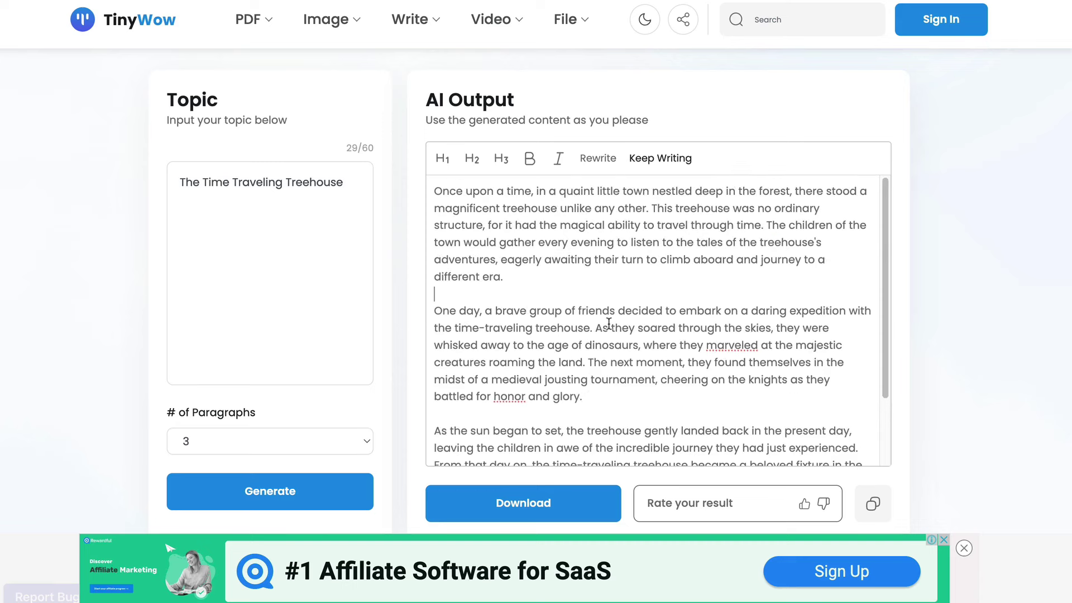
{"action": "scroll", "coordinate": [609, 324], "scroll_direction": "down", "scroll_amount": 2}
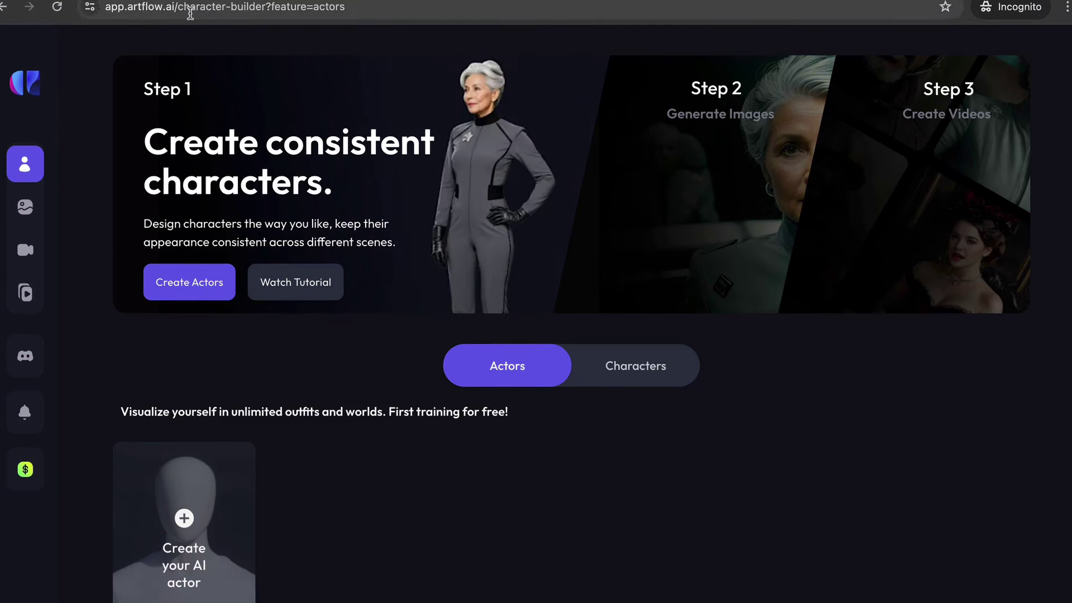
{"action": "mouse_move", "coordinate": [30, 182]}
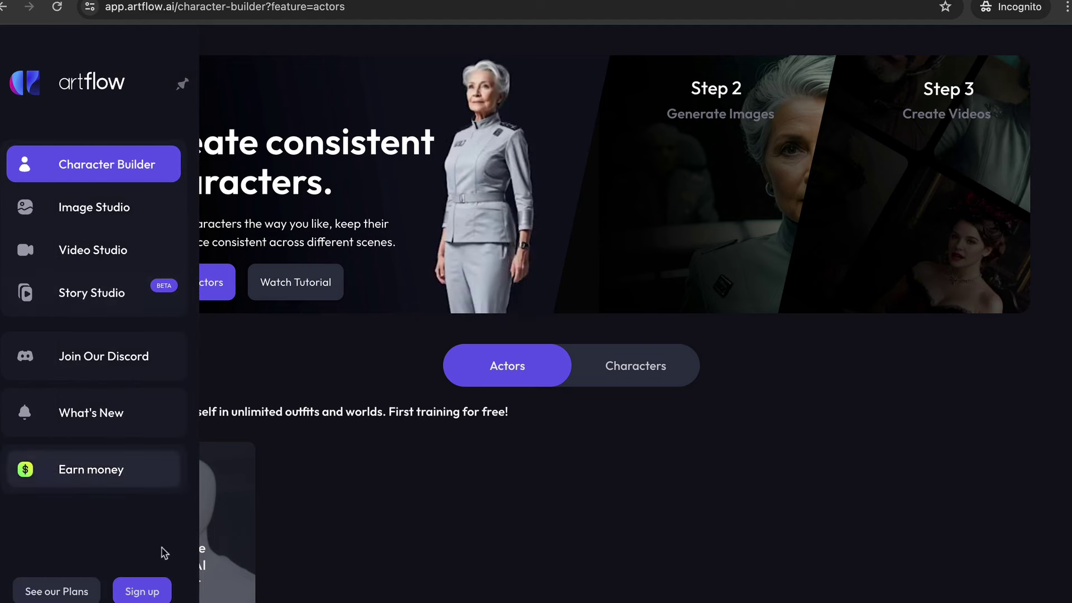
{"action": "left_click", "coordinate": [151, 592]}
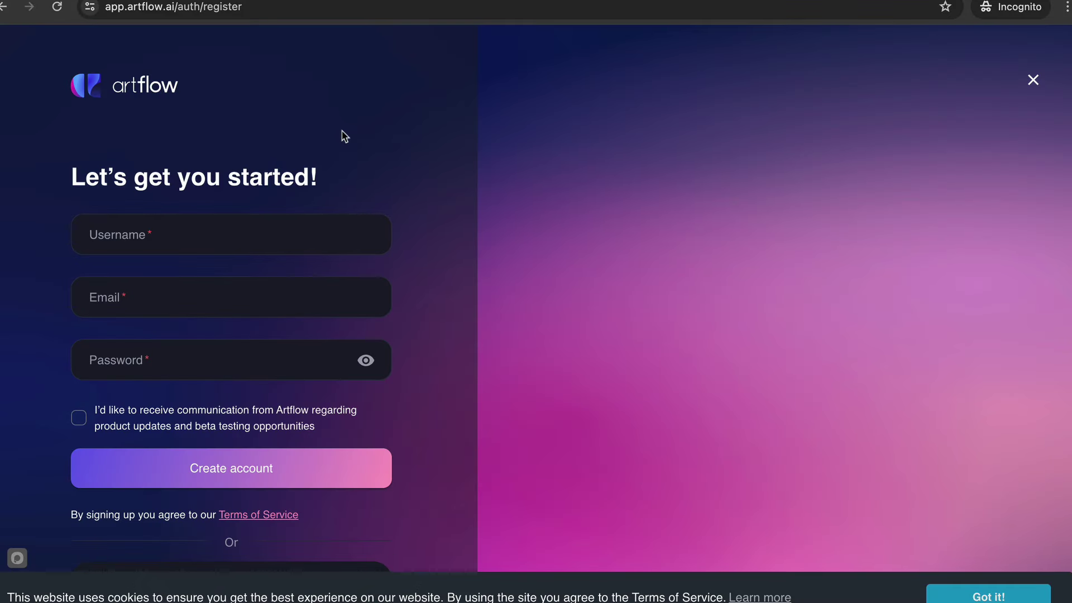
{"action": "left_click", "coordinate": [4, 7]}
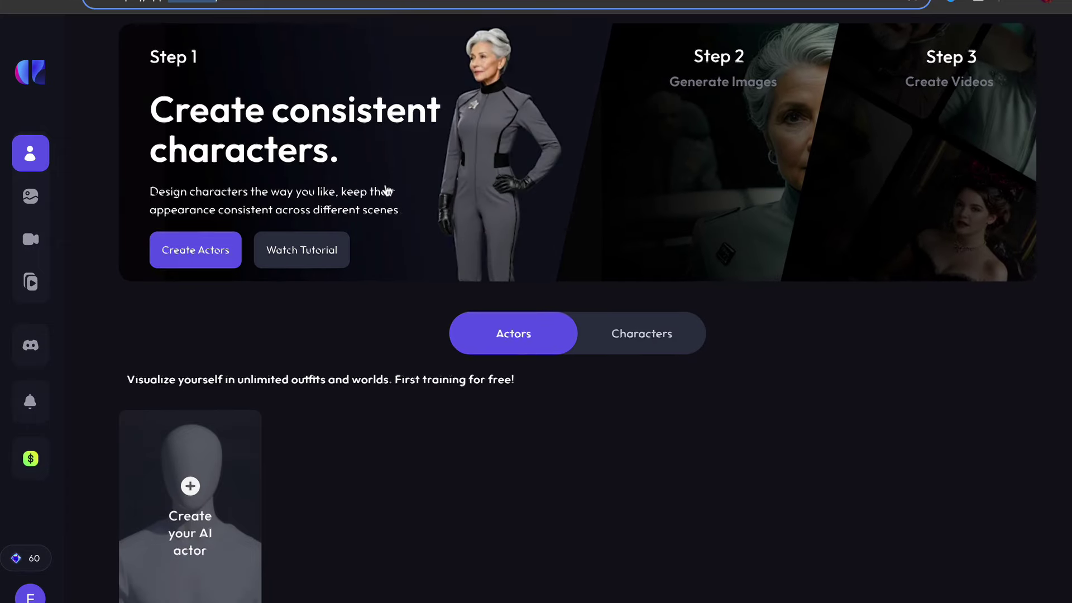
Start a new Story Studio story with 'I have a story', then select TinyWow's generated story text.
{"action": "scroll", "coordinate": [387, 190], "scroll_direction": "down", "scroll_amount": 1}
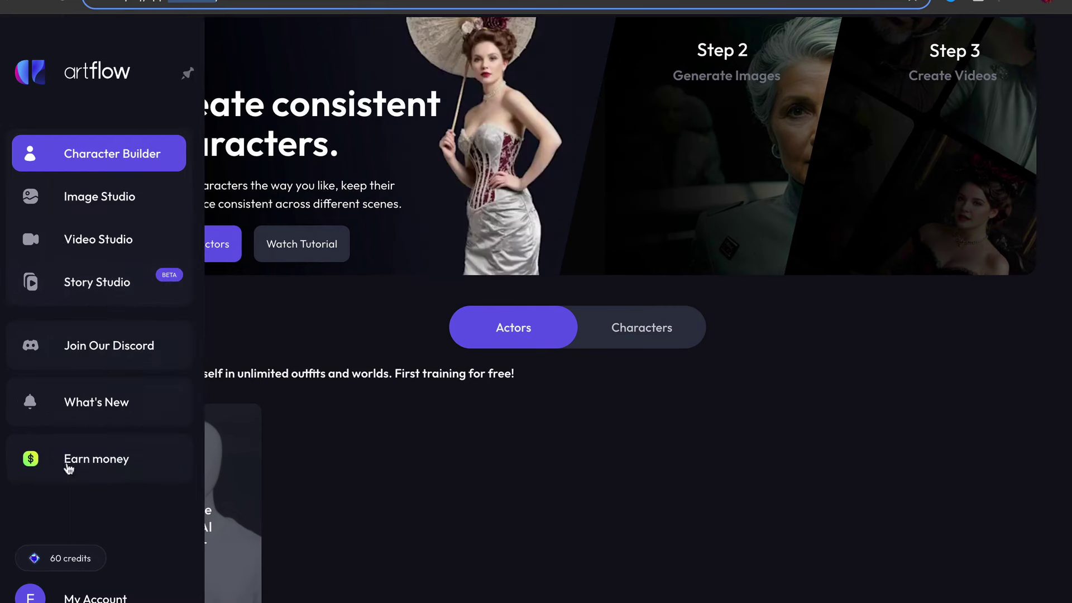
{"action": "mouse_move", "coordinate": [53, 201]}
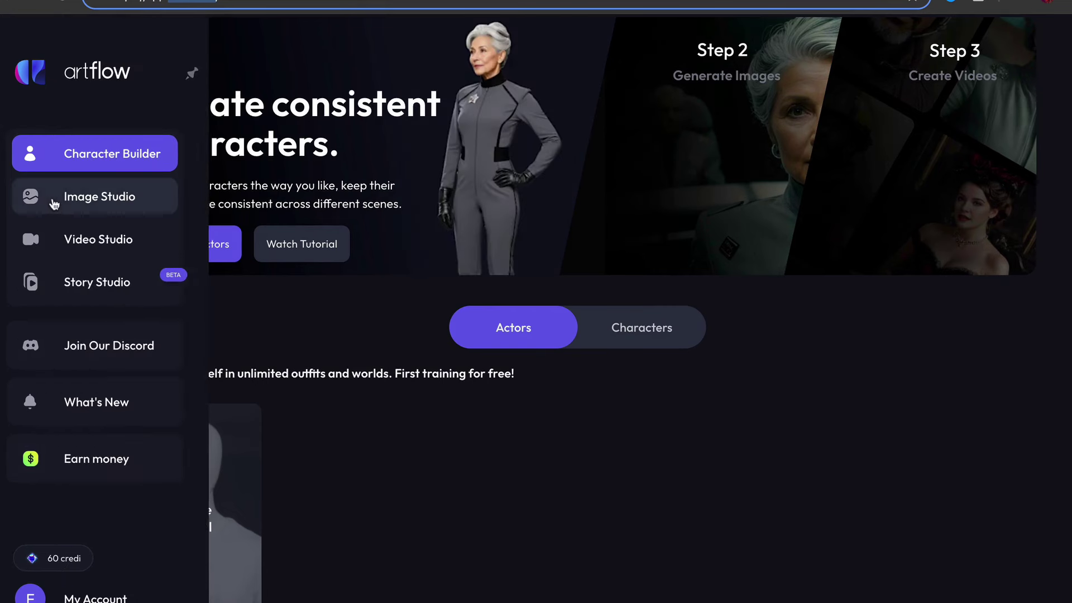
{"action": "left_click", "coordinate": [101, 286]}
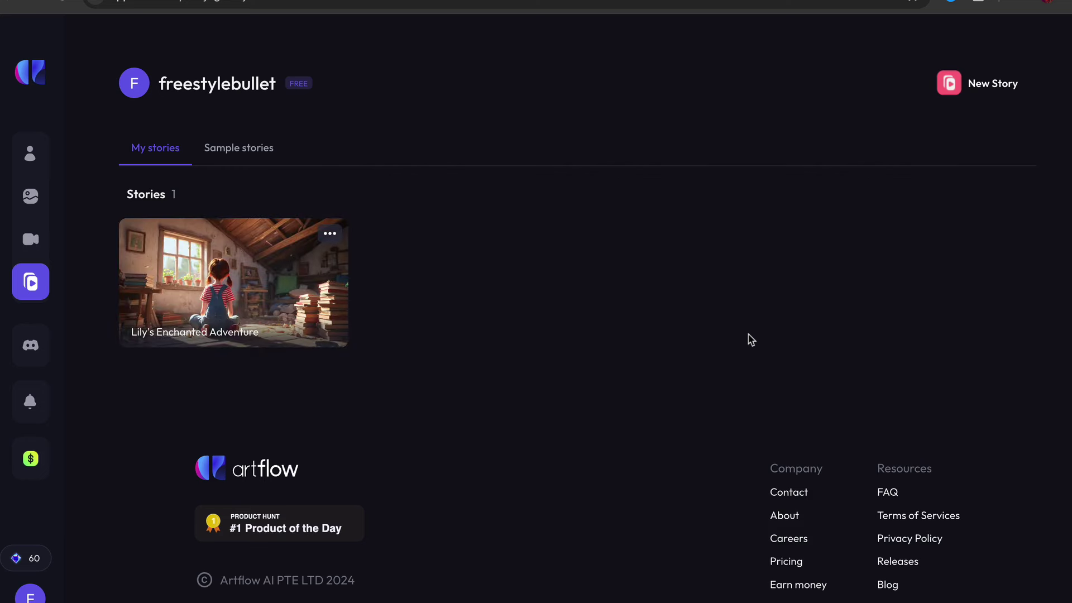
{"action": "left_click", "coordinate": [969, 83]}
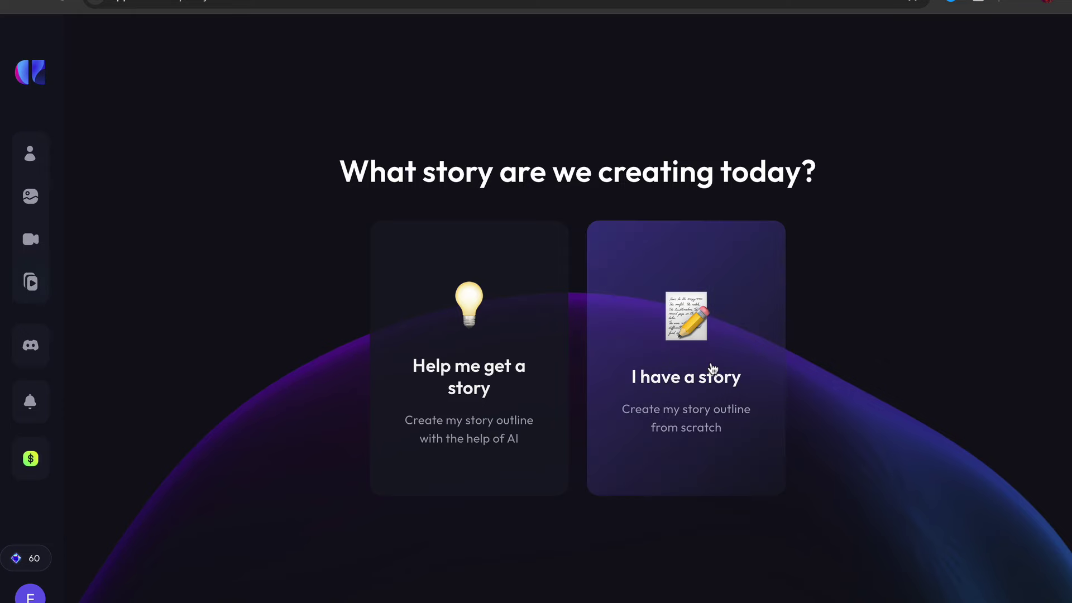
{"action": "left_click", "coordinate": [740, 345]}
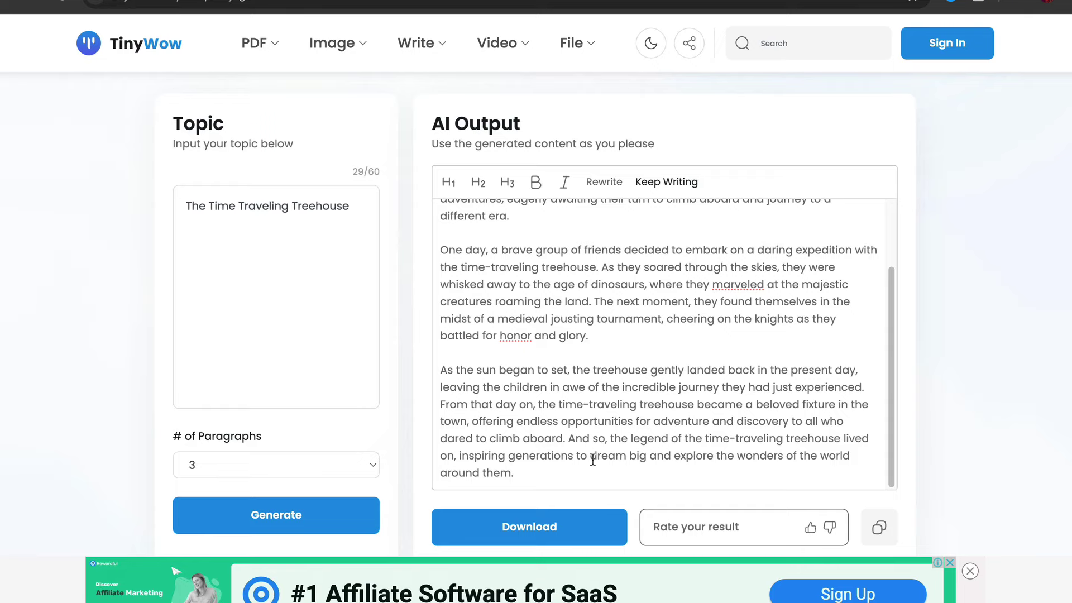
{"action": "left_click_drag", "start_coordinate": [559, 466], "coordinate": [447, 185]}
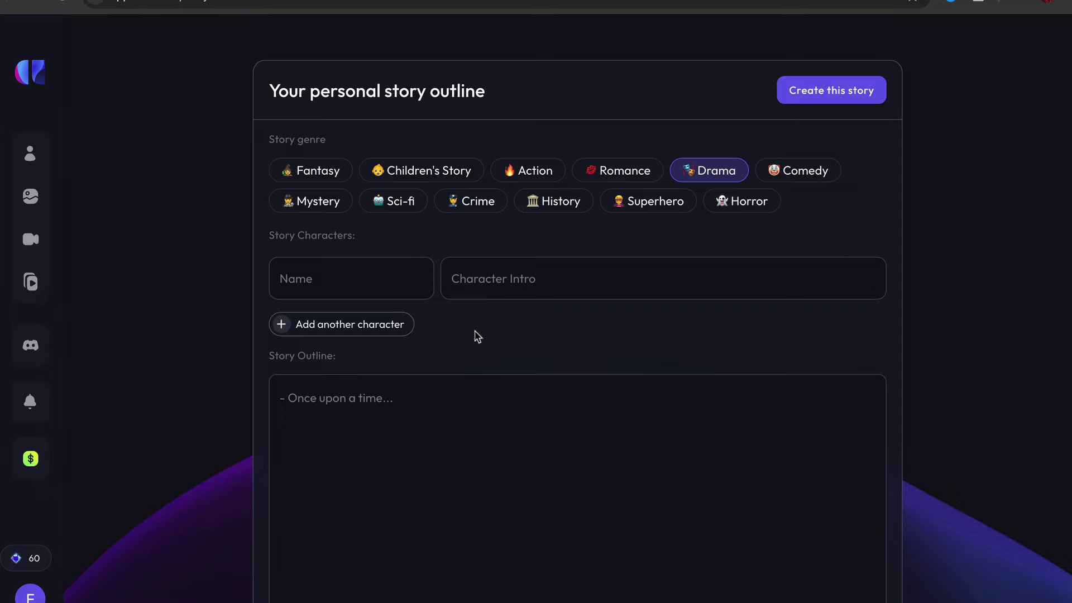
Paste the treehouse story into Story Outline, removing extra blank lines between paragraphs.
{"action": "left_click", "coordinate": [456, 421]}
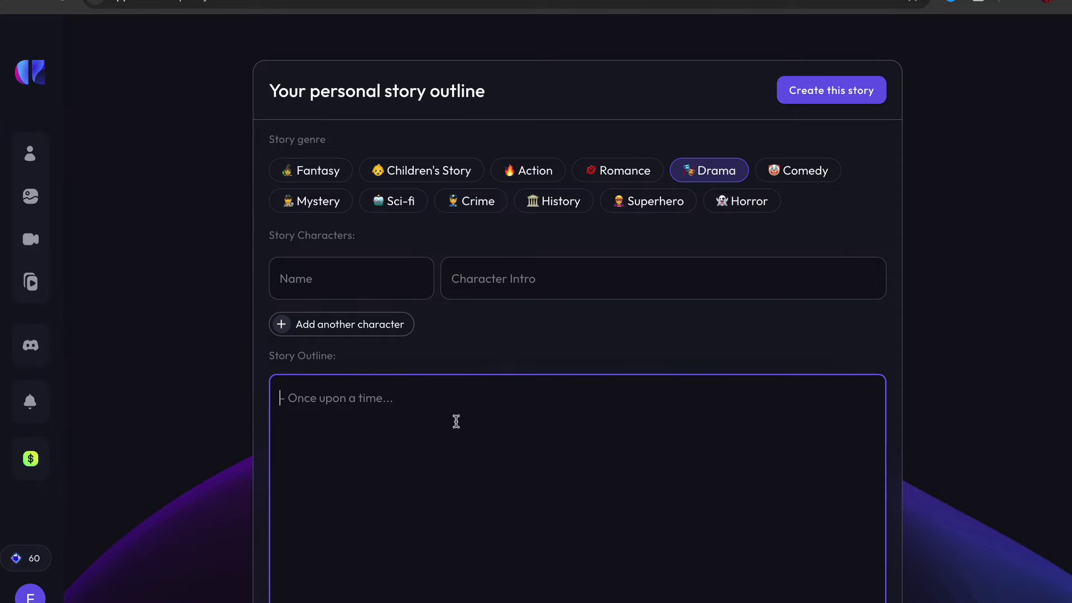
{"action": "key", "text": "ctrl+v"}
{"action": "left_click", "coordinate": [391, 345]}
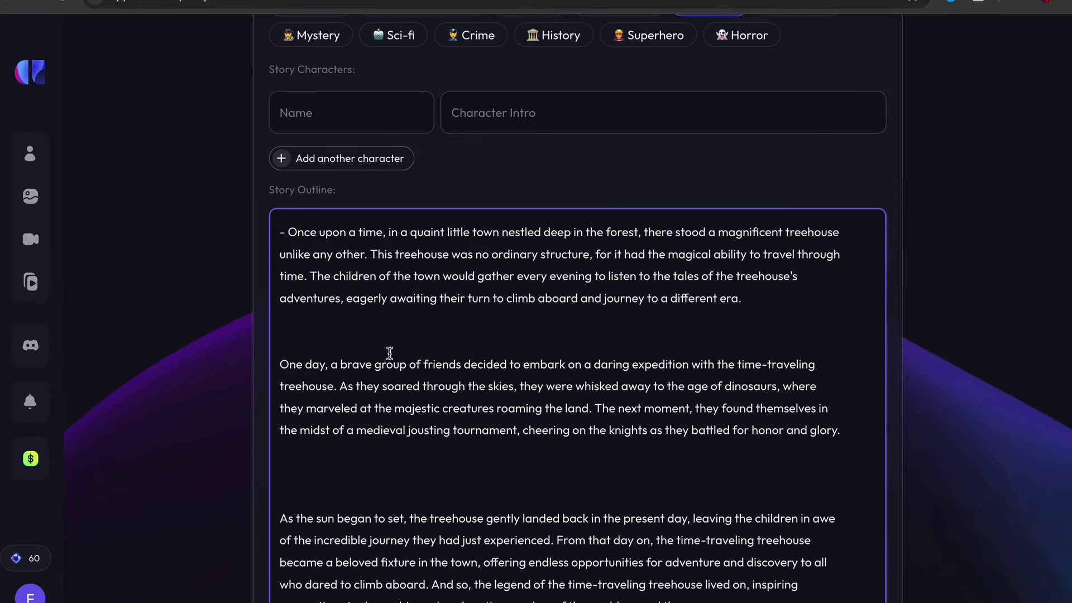
{"action": "key", "text": "BackSpace"}
{"action": "left_click", "coordinate": [319, 461]}
{"action": "key", "text": "BackSpace"}
{"action": "key", "text": "BackSpace"}
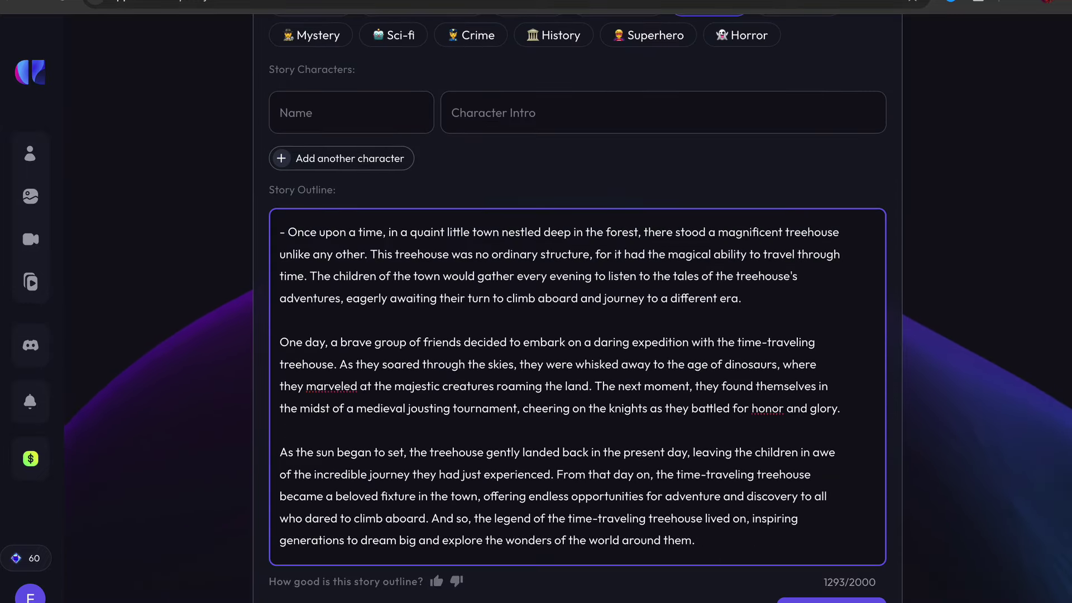
{"action": "key", "text": "ctrl+Tab"}
{"action": "scroll", "coordinate": [411, 489], "scroll_direction": "down", "scroll_amount": 6}
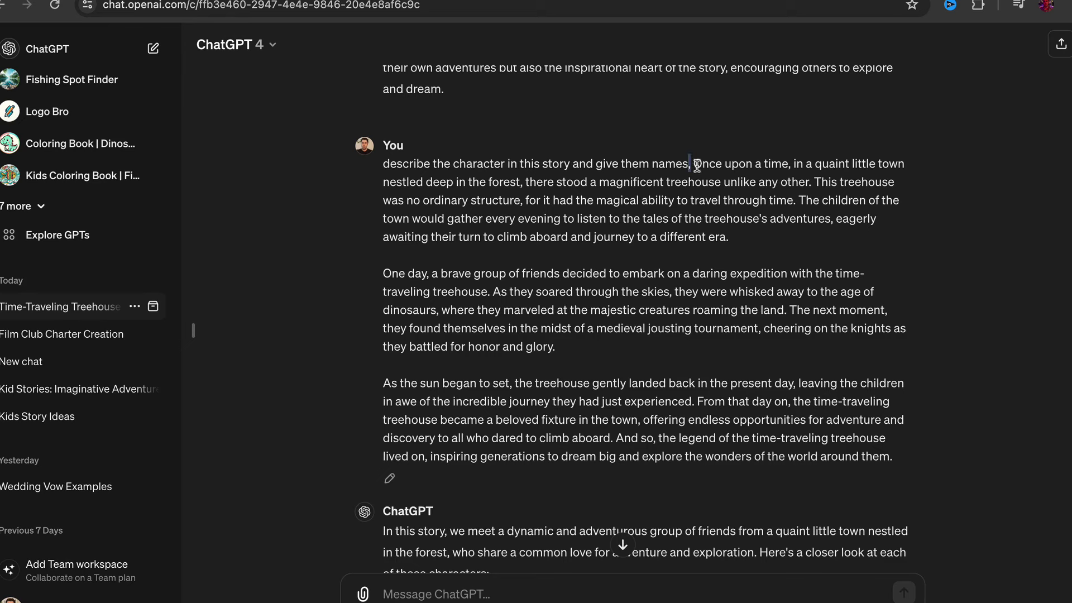
Reselect the story and the describe-and-name-characters request in the ChatGPT prompt.
{"action": "left_click_drag", "start_coordinate": [694, 165], "coordinate": [894, 464]}
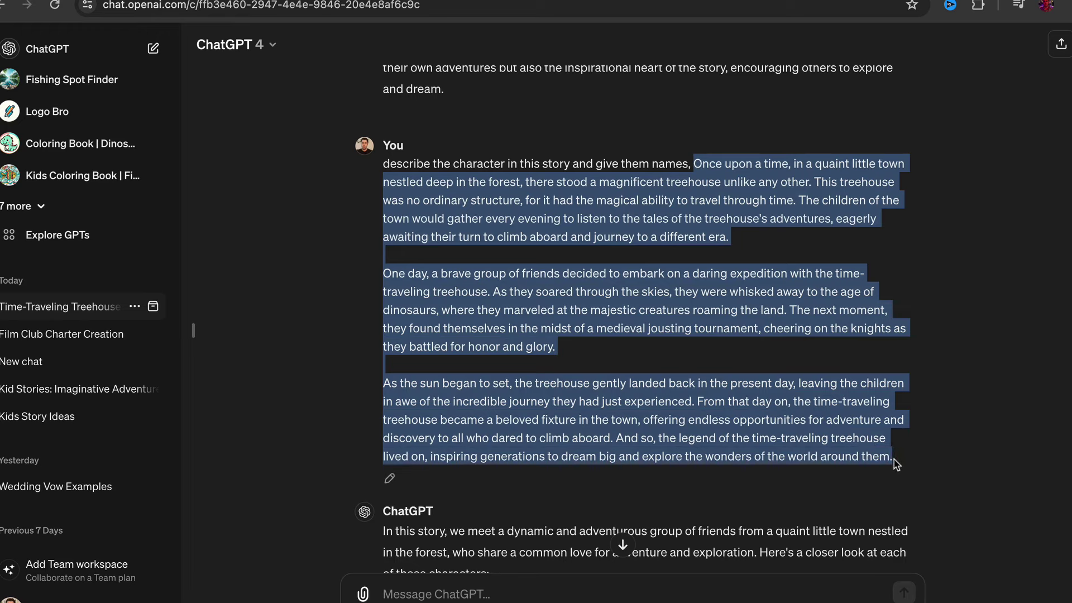
{"action": "key", "text": "ctrl+Tab"}
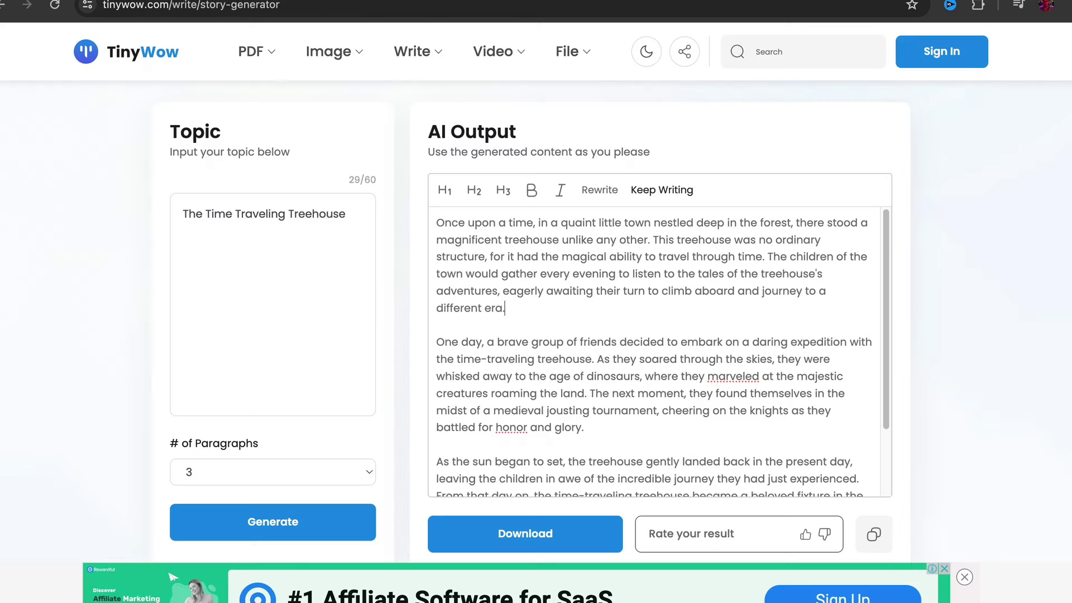
{"action": "scroll", "coordinate": [505, 241], "scroll_direction": "down", "scroll_amount": 1}
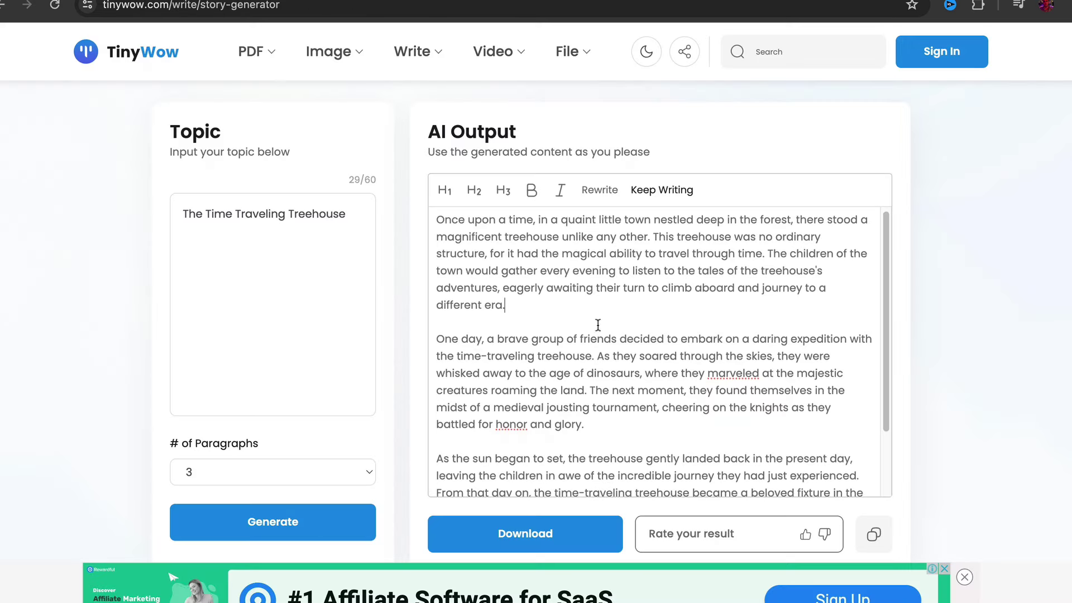
{"action": "key", "text": "ctrl+shift+Tab"}
{"action": "left_click", "coordinate": [691, 167]}
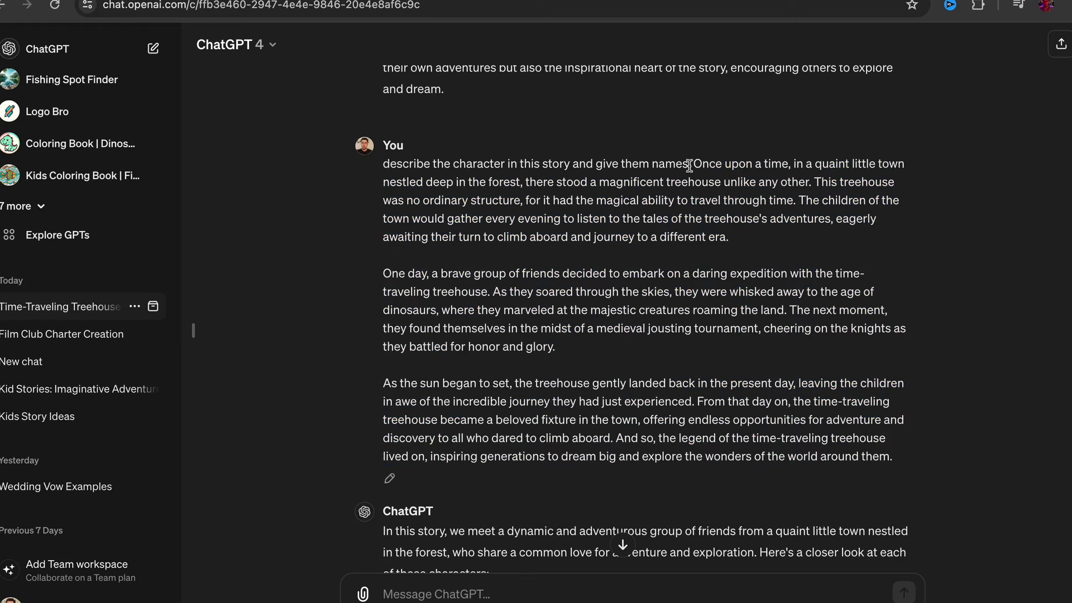
{"action": "left_click_drag", "start_coordinate": [691, 166], "coordinate": [387, 166]}
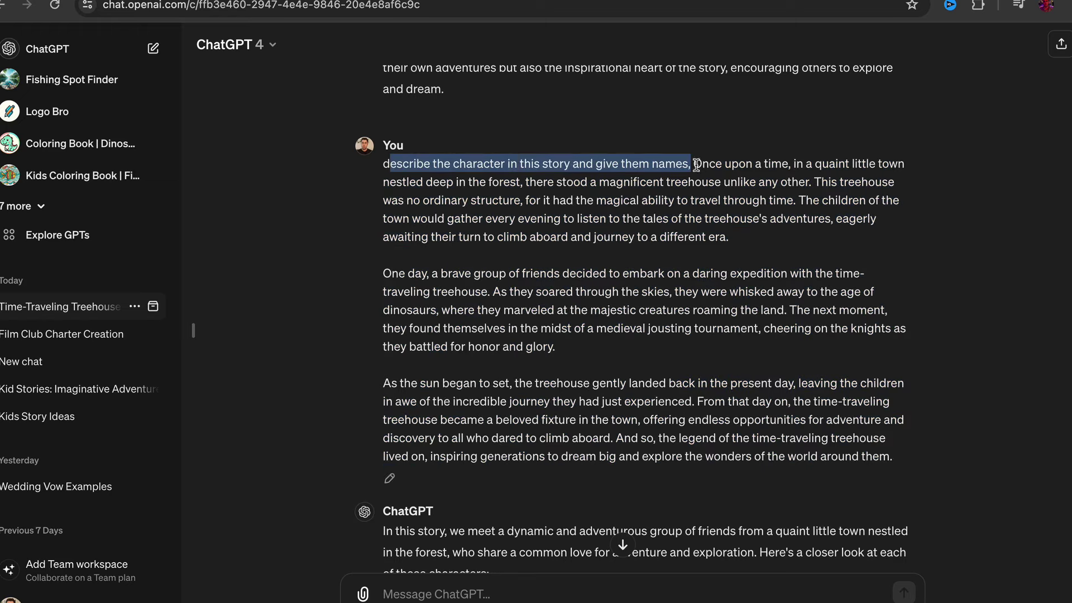
{"action": "left_click_drag", "start_coordinate": [696, 166], "coordinate": [826, 460]}
Scroll to ChatGPT's numbered character list and select the name Oliver.
{"action": "scroll", "coordinate": [688, 237], "scroll_direction": "down", "scroll_amount": 5}
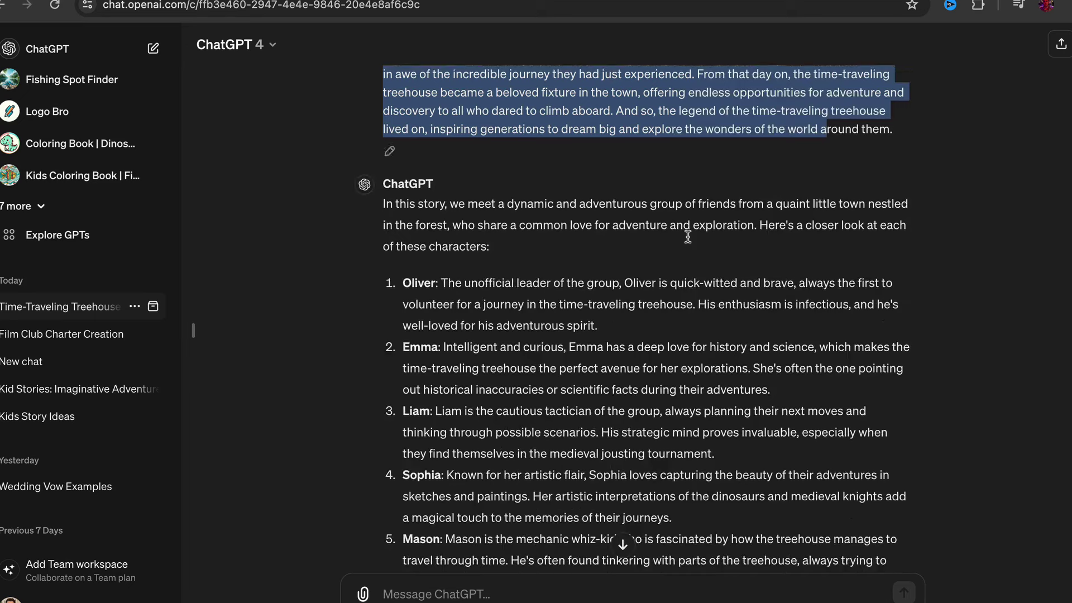
{"action": "left_click", "coordinate": [338, 260]}
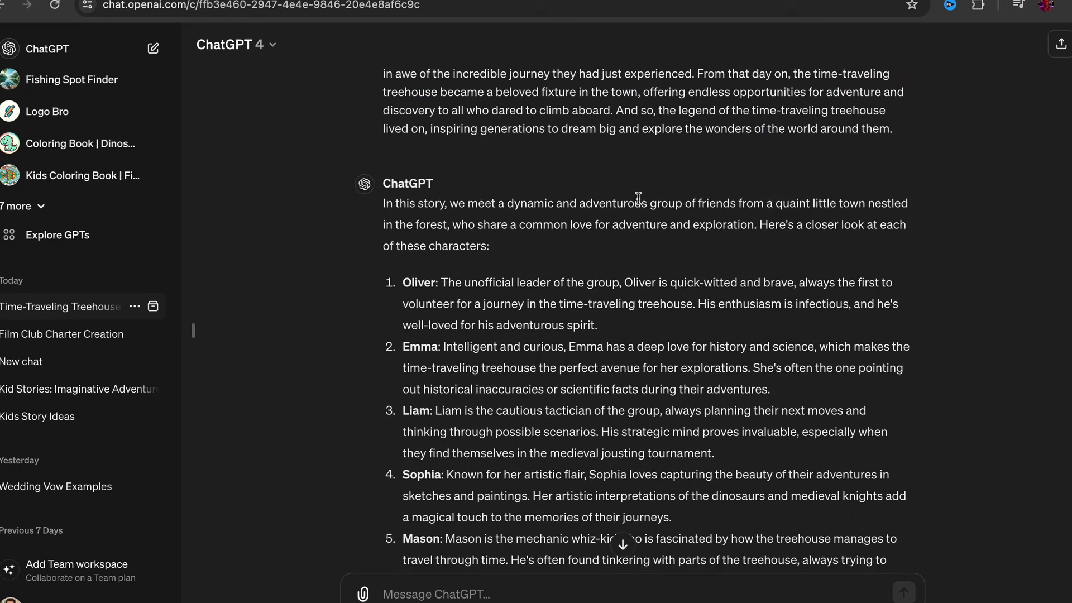
{"action": "scroll", "coordinate": [808, 194], "scroll_direction": "down", "scroll_amount": 2}
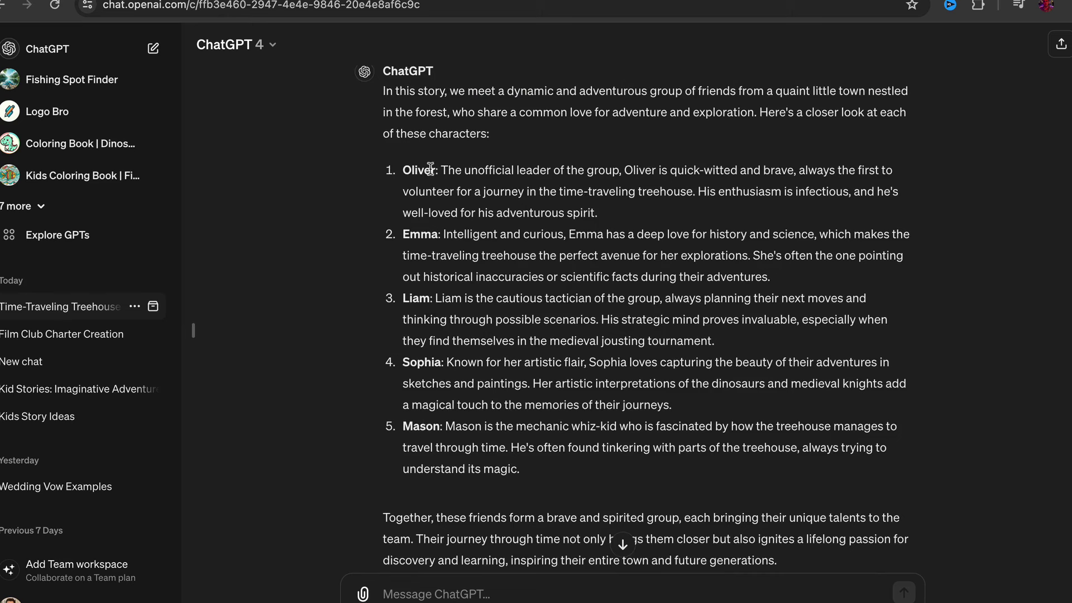
{"action": "left_click_drag", "start_coordinate": [430, 169], "coordinate": [407, 167]}
{"action": "key", "text": "ctrl+c"}
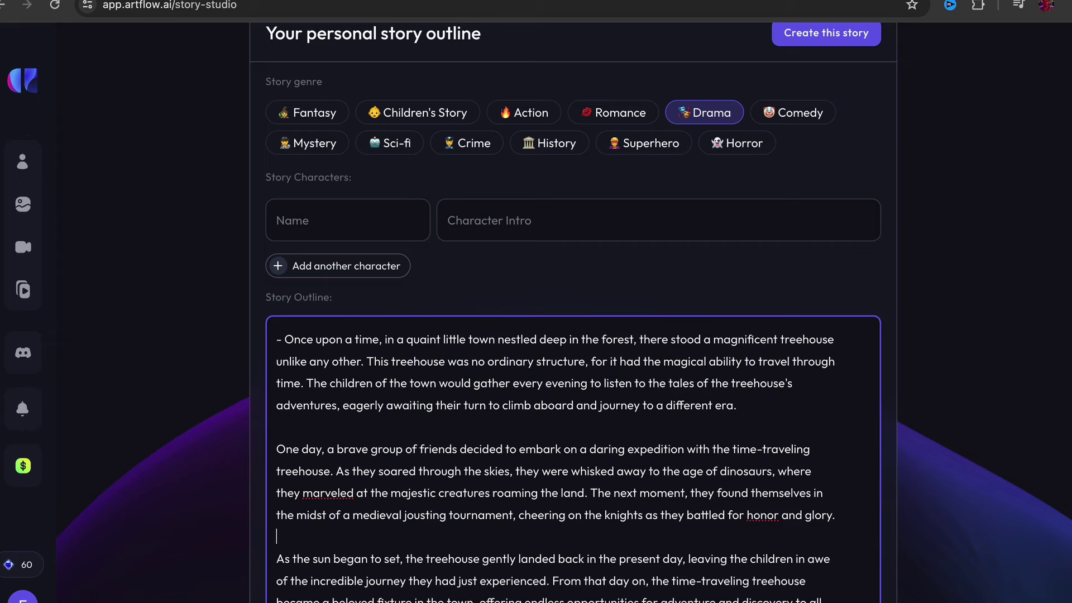
Enter Oliver as the first character with his ChatGPT description as the intro.
{"action": "left_click", "coordinate": [387, 202]}
{"action": "type", "text": "O"}
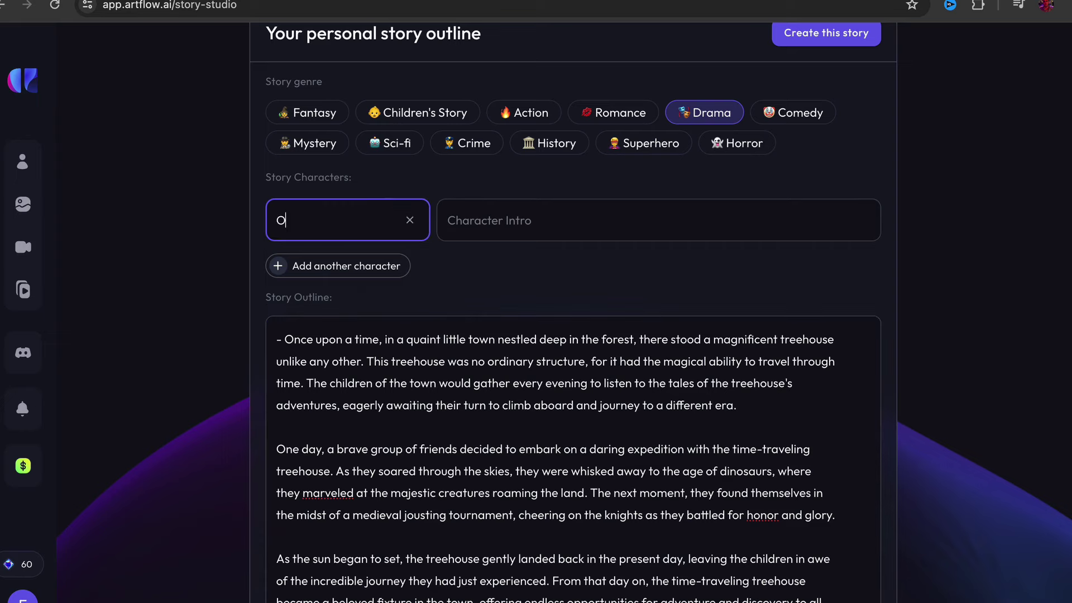
{"action": "key", "text": "ctrl+v"}
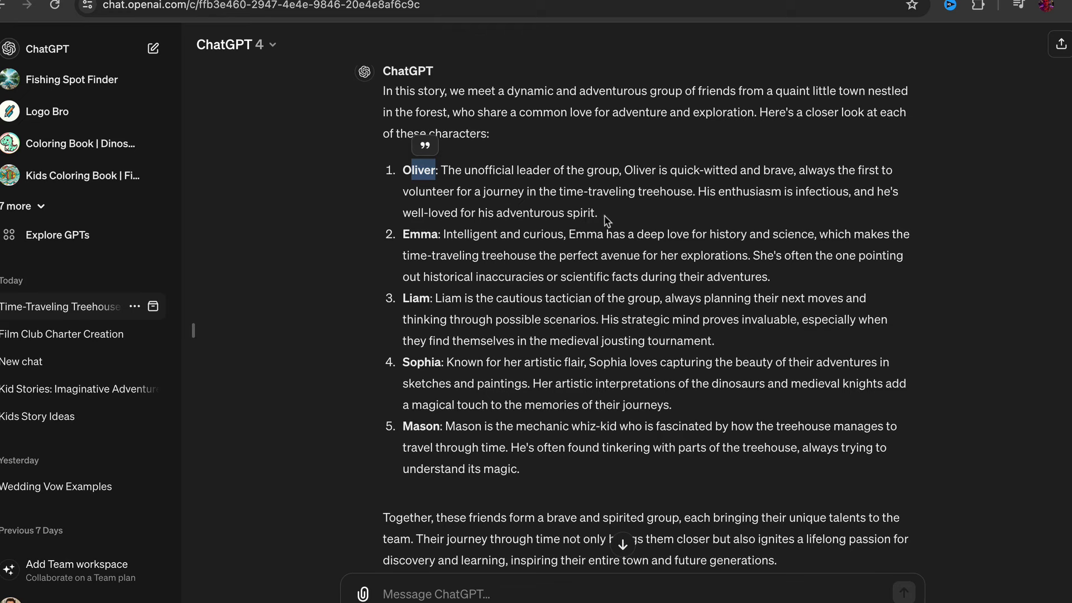
{"action": "left_click_drag", "start_coordinate": [607, 220], "coordinate": [441, 169]}
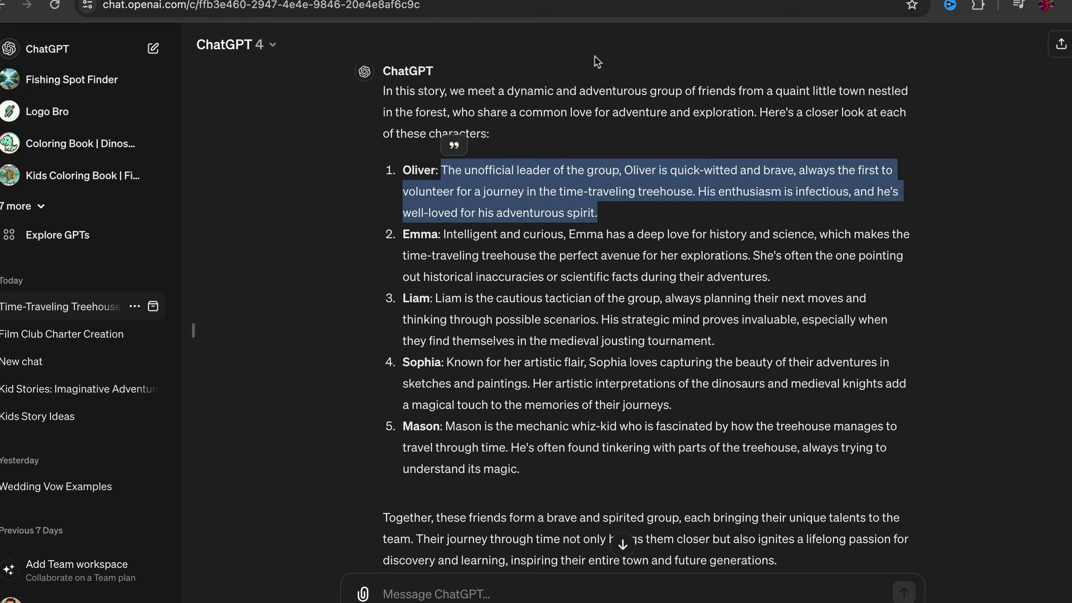
{"action": "key", "text": "ctrl+c"}
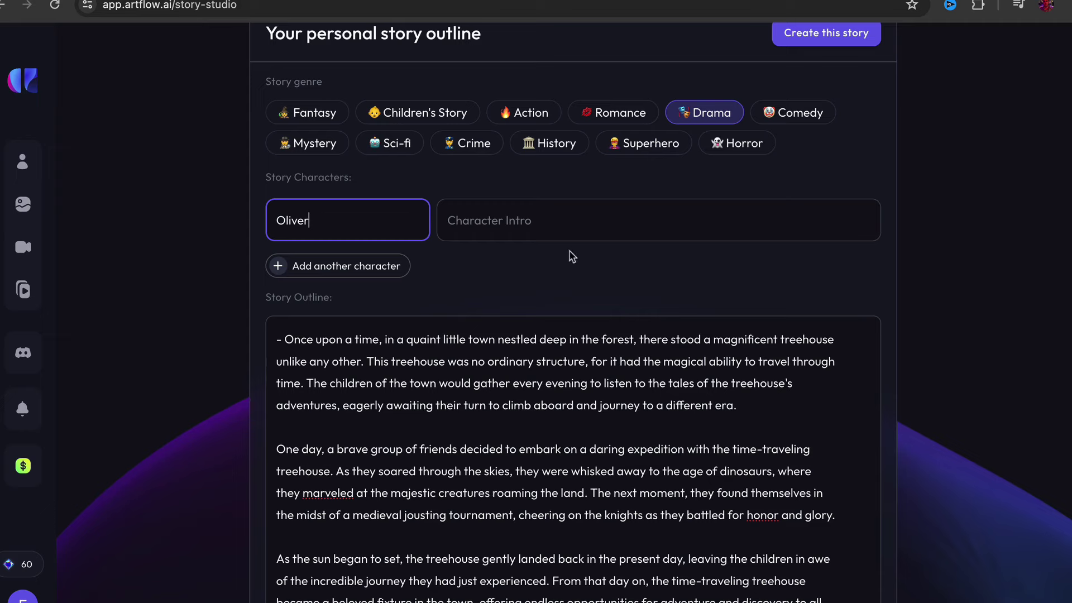
{"action": "left_click", "coordinate": [564, 220]}
{"action": "key", "text": "ctrl+v"}
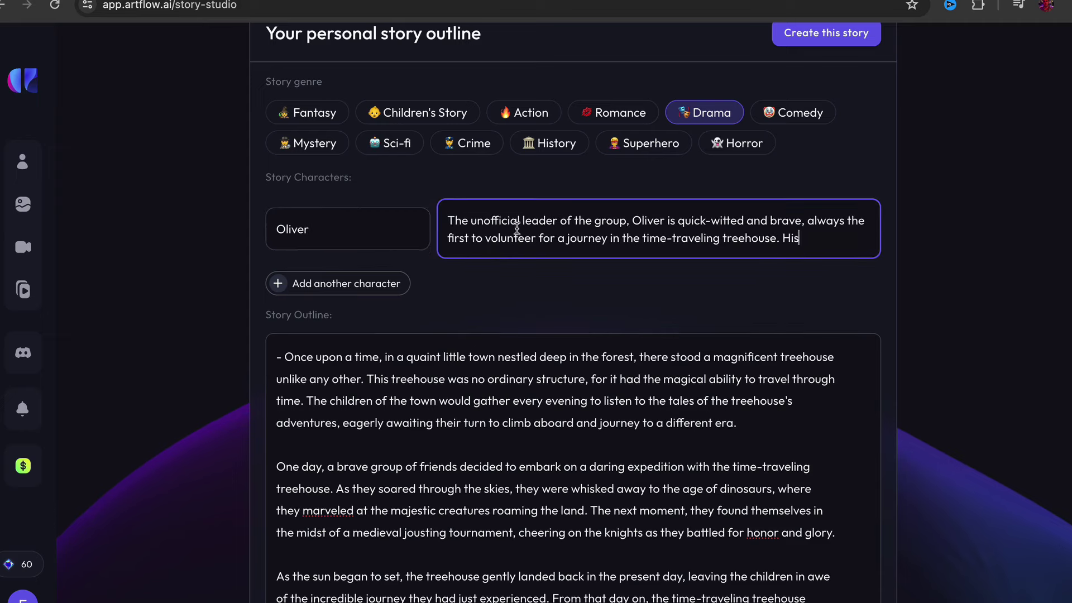
Add a second character row and paste Emma's name from ChatGPT.
{"action": "left_click", "coordinate": [364, 287]}
{"action": "left_click", "coordinate": [349, 294]}
{"action": "left_click", "coordinate": [474, 280]}
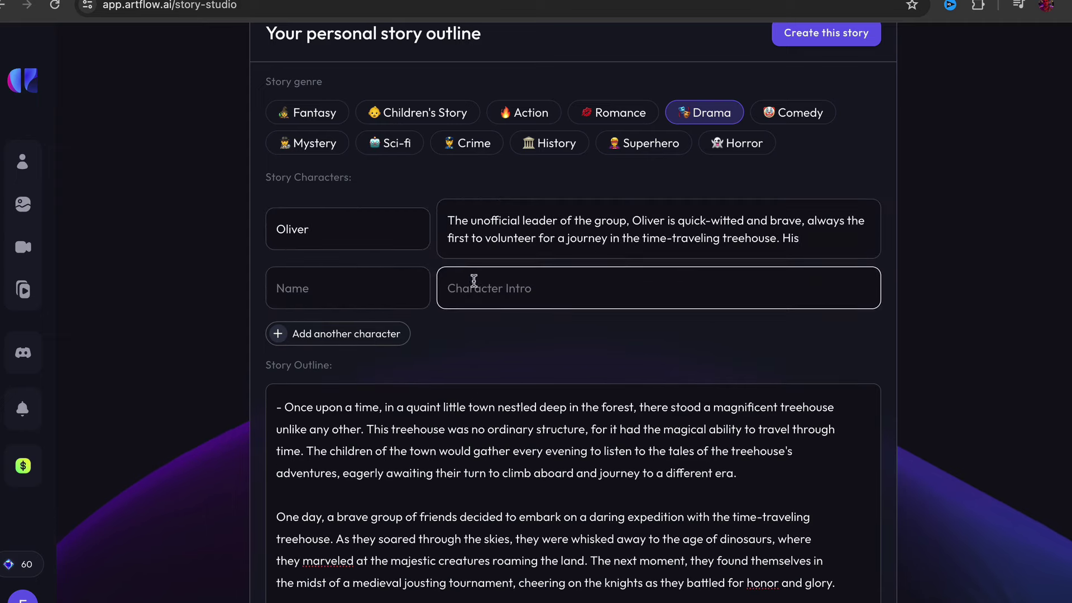
{"action": "key", "text": "ctrl+Tab"}
{"action": "left_click_drag", "start_coordinate": [441, 235], "coordinate": [403, 233]}
{"action": "key", "text": "ctrl+c"}
{"action": "key", "text": "ctrl+Tab"}
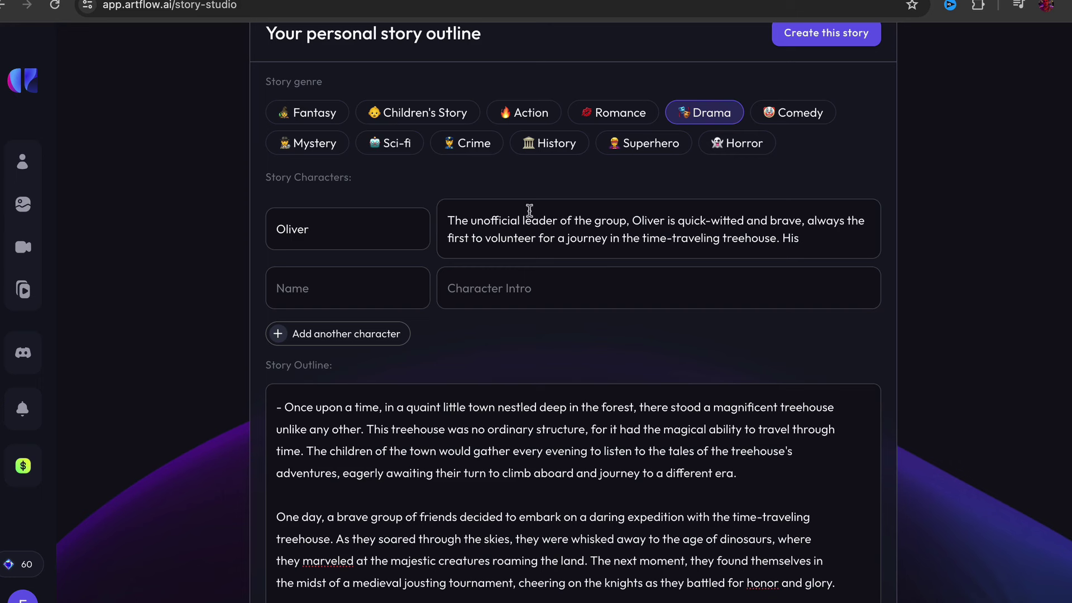
{"action": "left_click", "coordinate": [363, 294]}
{"action": "key", "text": "ctrl+v"}
Copy Emma's description from ChatGPT into her Character Intro.
{"action": "key", "text": "ctrl+Tab"}
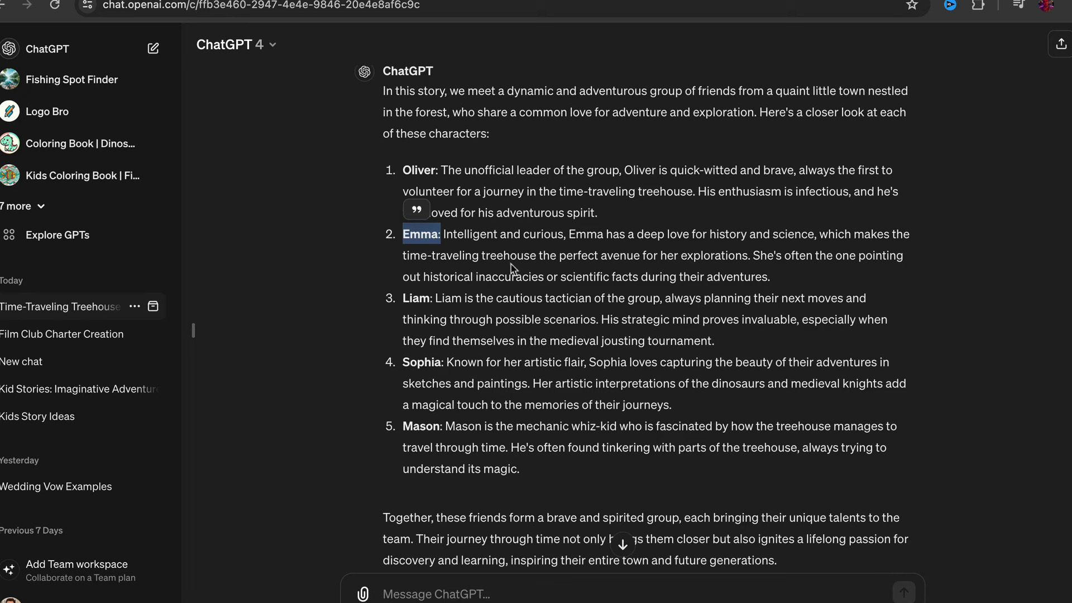
{"action": "left_click_drag", "start_coordinate": [772, 277], "coordinate": [441, 245]}
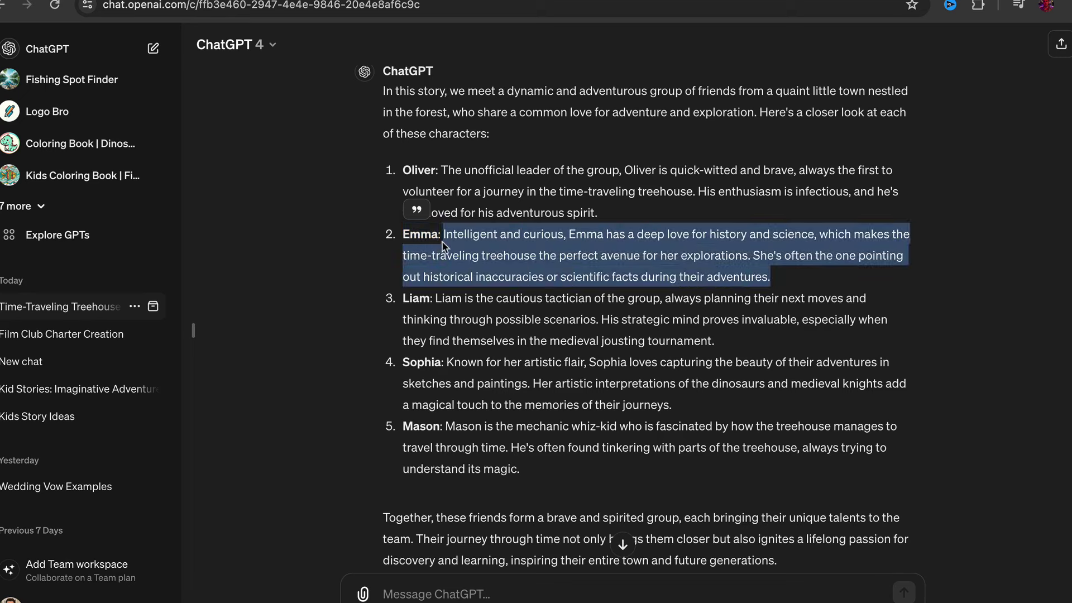
{"action": "key", "text": "ctrl+c"}
{"action": "key", "text": "ctrl+Tab"}
{"action": "left_click", "coordinate": [504, 285]}
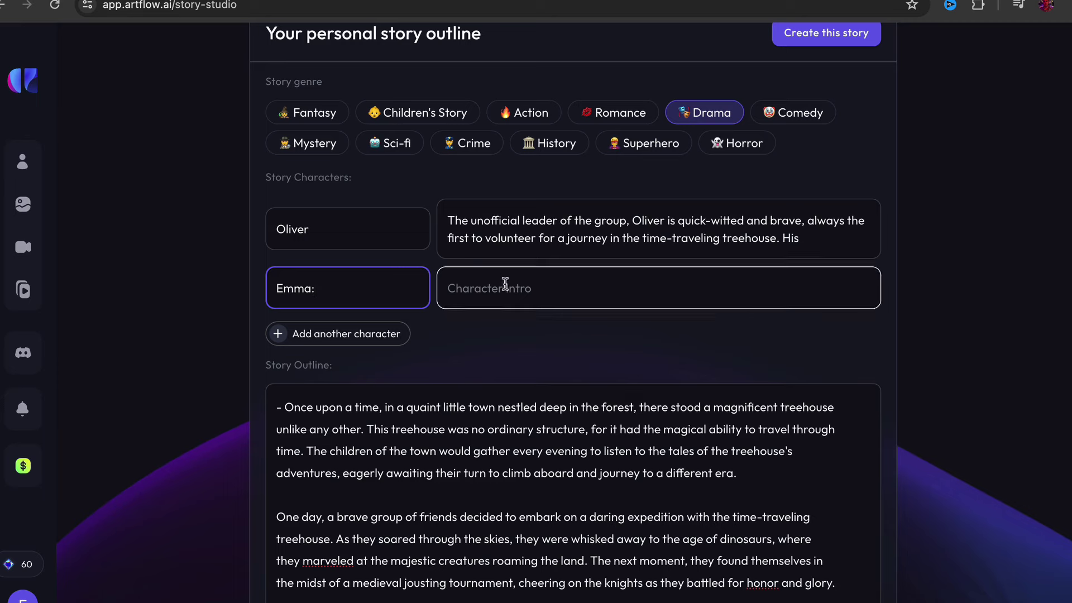
{"action": "key", "text": "ctrl+v"}
Add a third character row for Liam and tidy up his name.
{"action": "left_click", "coordinate": [341, 357]}
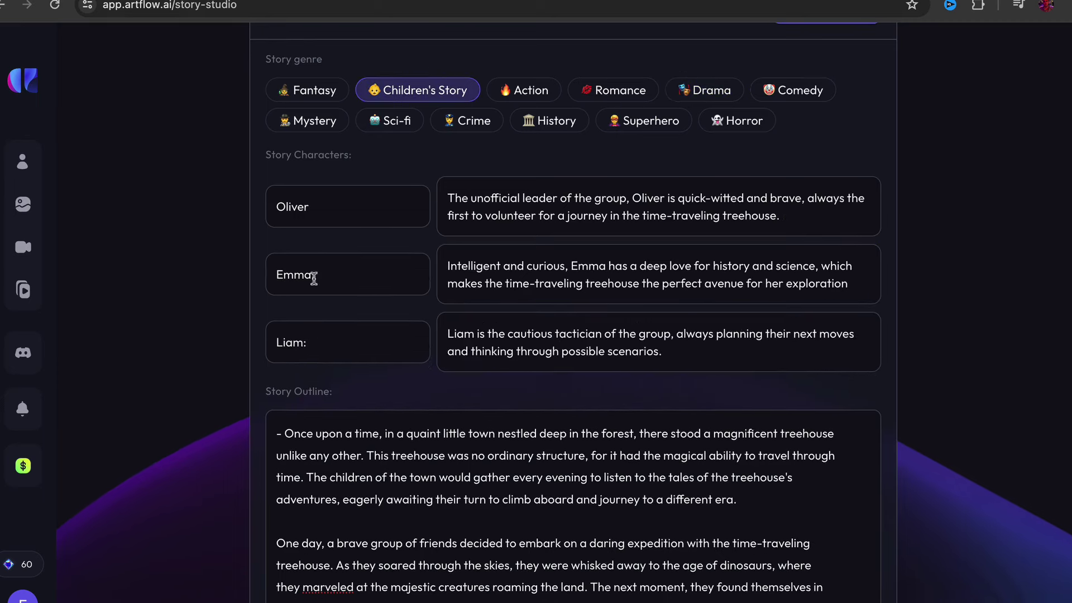
{"action": "scroll", "coordinate": [311, 277], "scroll_direction": "down", "scroll_amount": 3}
{"action": "left_click", "coordinate": [326, 241]}
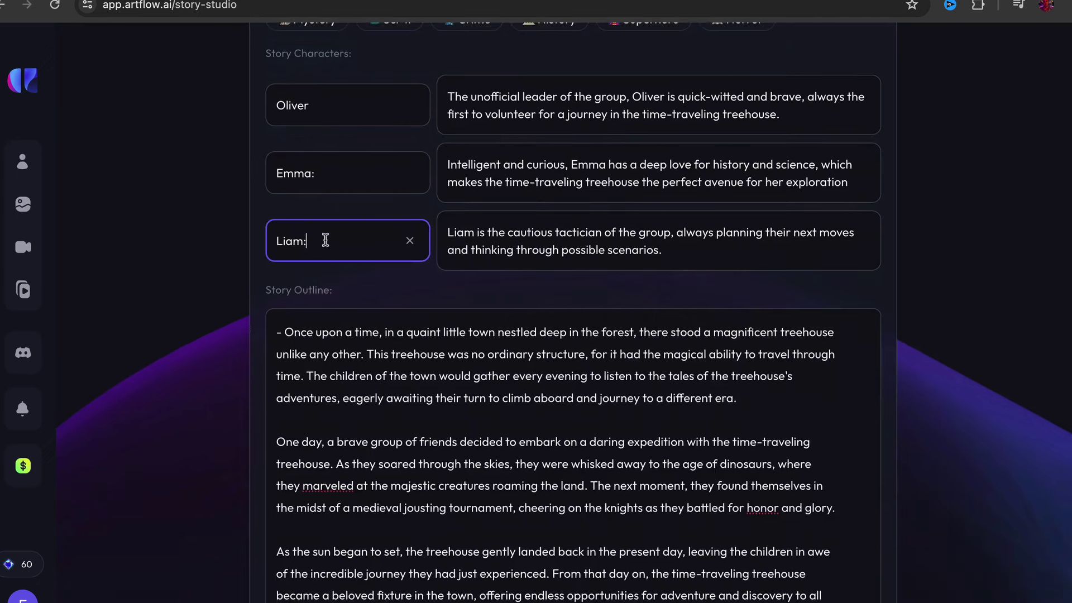
{"action": "scroll", "coordinate": [371, 327], "scroll_direction": "down", "scroll_amount": 2}
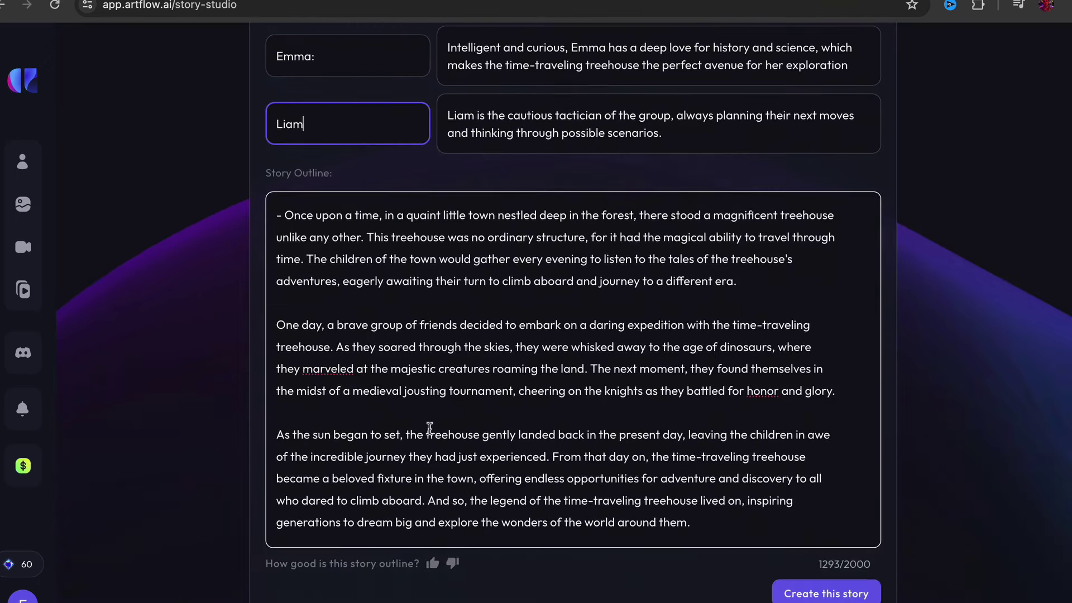
{"action": "scroll", "coordinate": [352, 431], "scroll_direction": "up", "scroll_amount": 5}
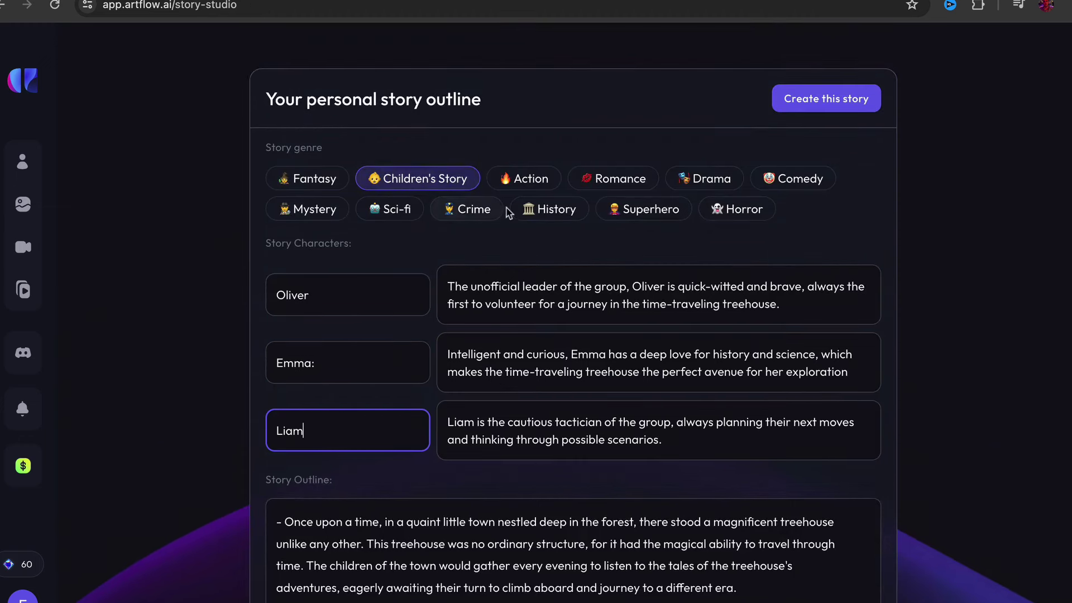
{"action": "scroll", "coordinate": [805, 546], "scroll_direction": "down", "scroll_amount": 5}
Create the story from the outline in horizontal 16:9 format with Storybook style, then proceed to characters.
{"action": "left_click", "coordinate": [807, 597]}
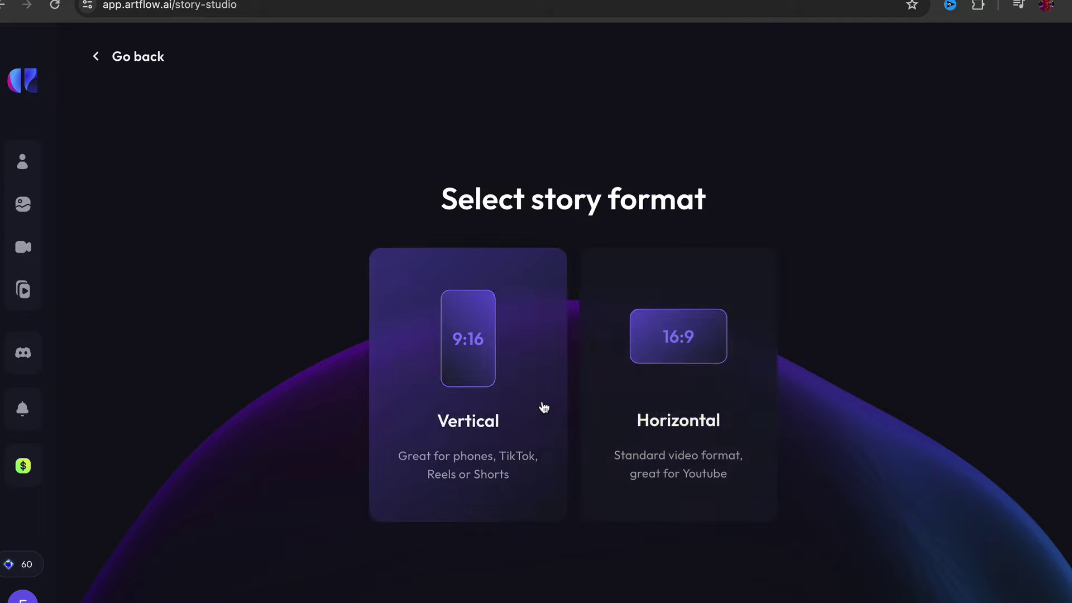
{"action": "left_click", "coordinate": [668, 353]}
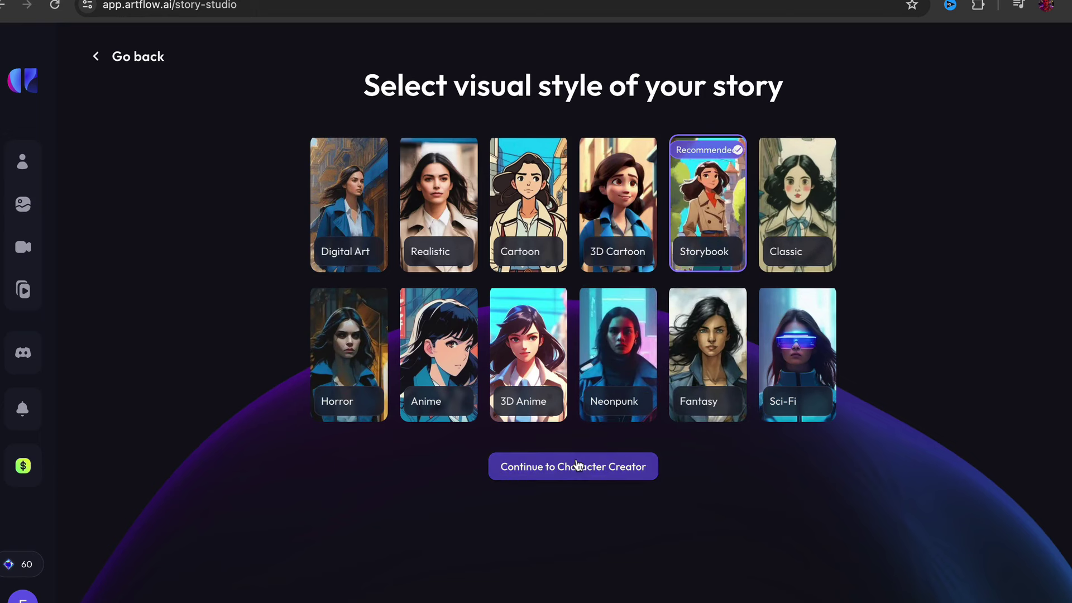
{"action": "left_click", "coordinate": [561, 471]}
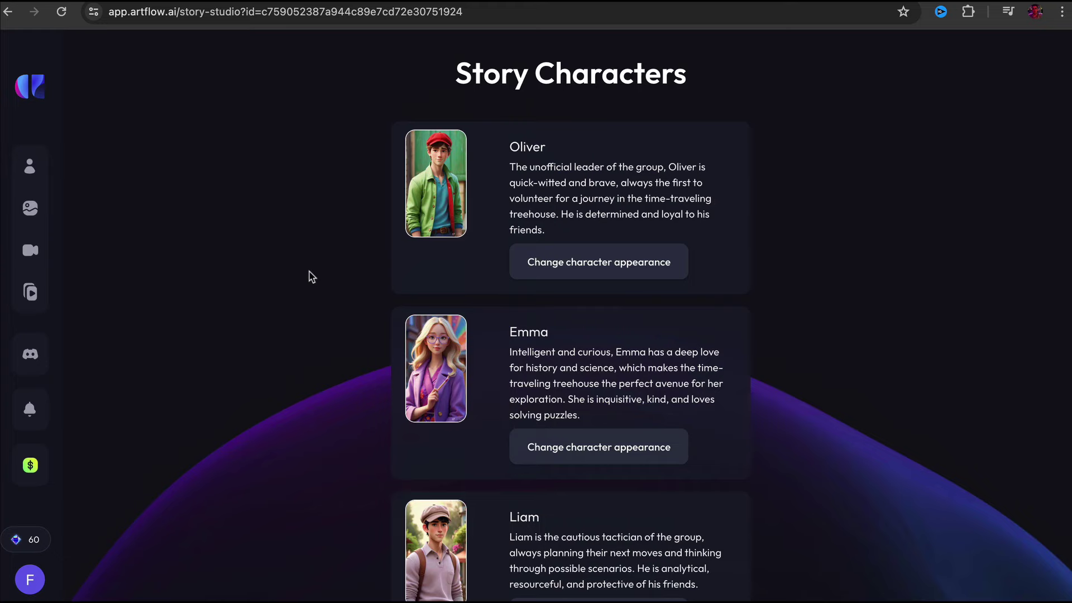
Review the generated Oliver, Emma and Liam characters, then continue to the storyboard.
{"action": "scroll", "coordinate": [304, 273], "scroll_direction": "down", "scroll_amount": 3}
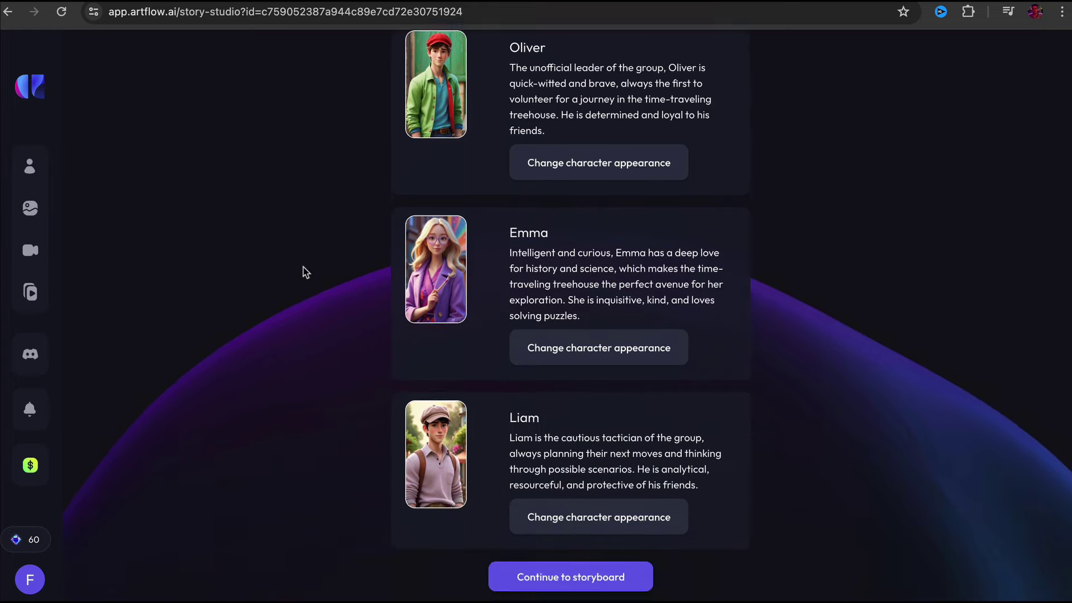
{"action": "scroll", "coordinate": [304, 273], "scroll_direction": "up", "scroll_amount": 3}
{"action": "scroll", "coordinate": [445, 287], "scroll_direction": "down", "scroll_amount": 2}
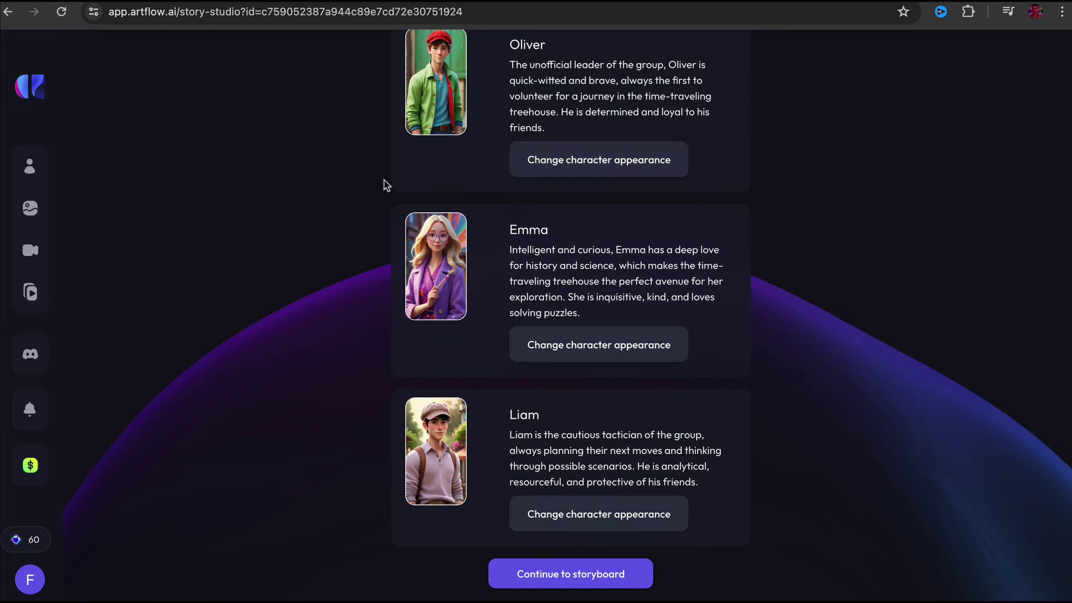
{"action": "scroll", "coordinate": [391, 167], "scroll_direction": "up", "scroll_amount": 2}
{"action": "scroll", "coordinate": [413, 329], "scroll_direction": "down", "scroll_amount": 2}
{"action": "left_click", "coordinate": [572, 575]}
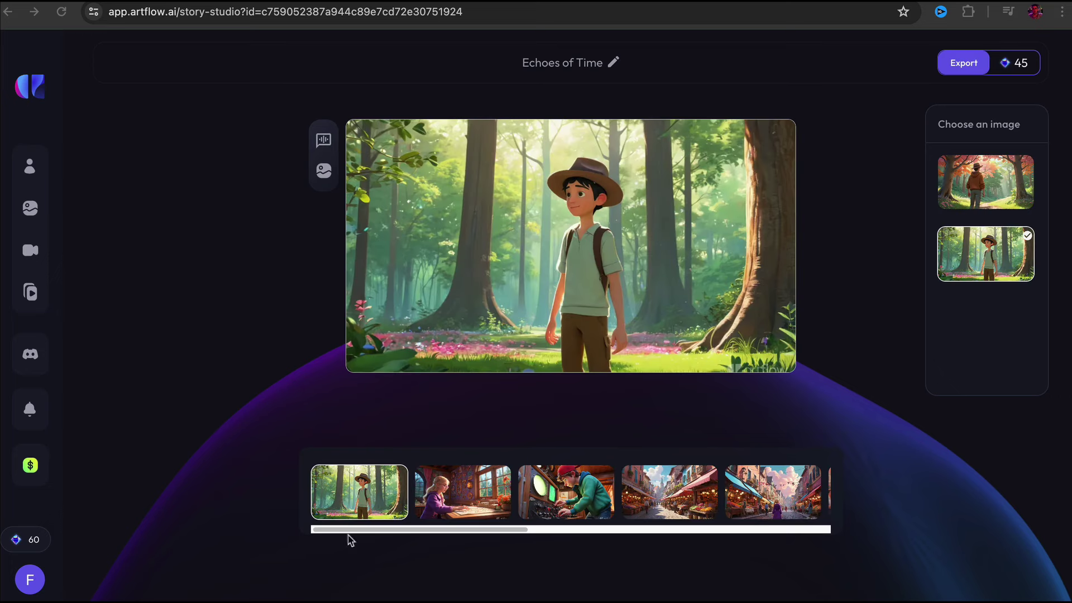
Check the girl-at-the-desk shot's narration, leaving the text unchanged.
{"action": "left_click", "coordinate": [437, 499]}
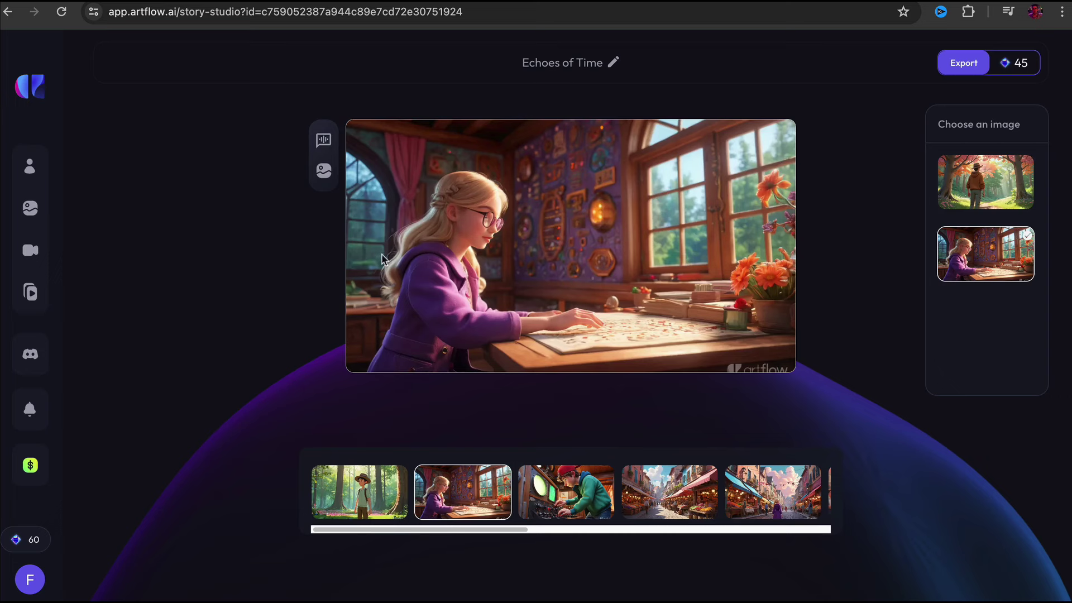
{"action": "left_click", "coordinate": [324, 140]}
{"action": "left_click", "coordinate": [389, 192]}
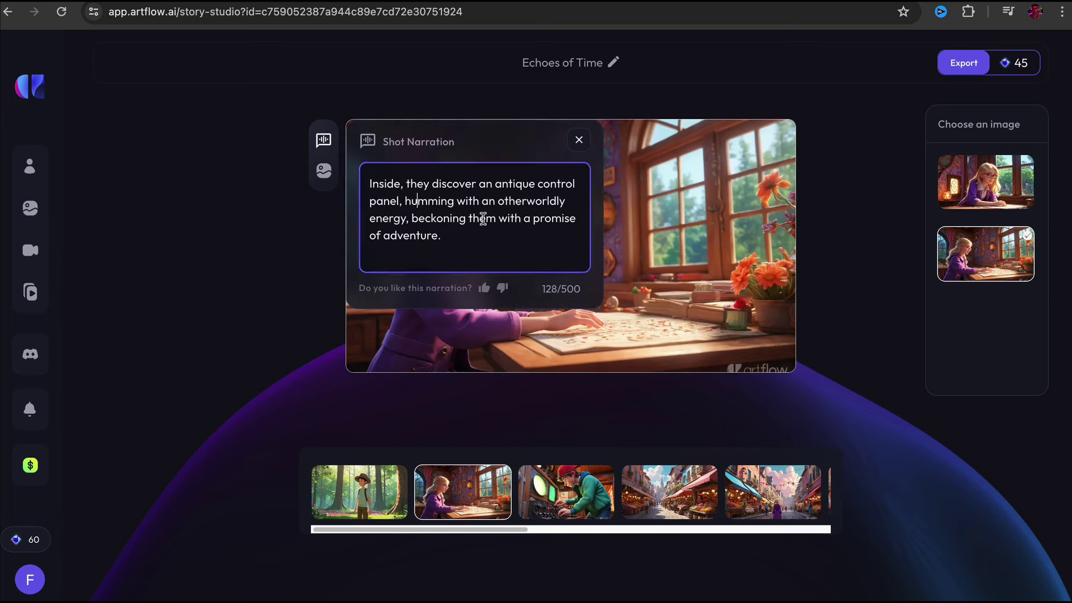
{"action": "left_click", "coordinate": [324, 180]}
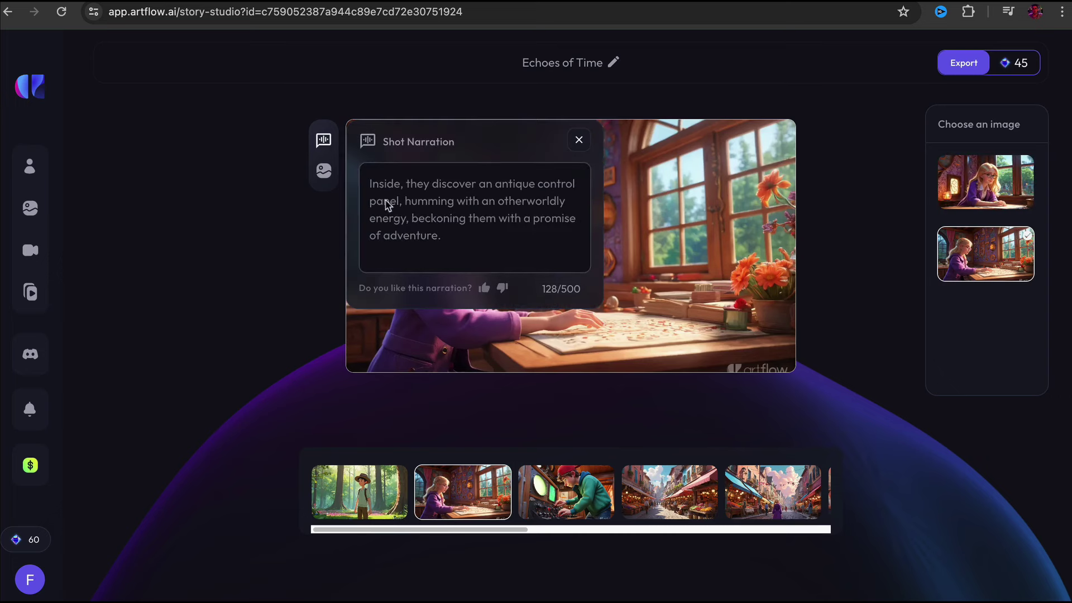
{"action": "left_click", "coordinate": [578, 142]}
Step through the control-panel, market, crowd, lightning-cliff, girl-in-purple and sunset shots.
{"action": "left_click", "coordinate": [571, 489]}
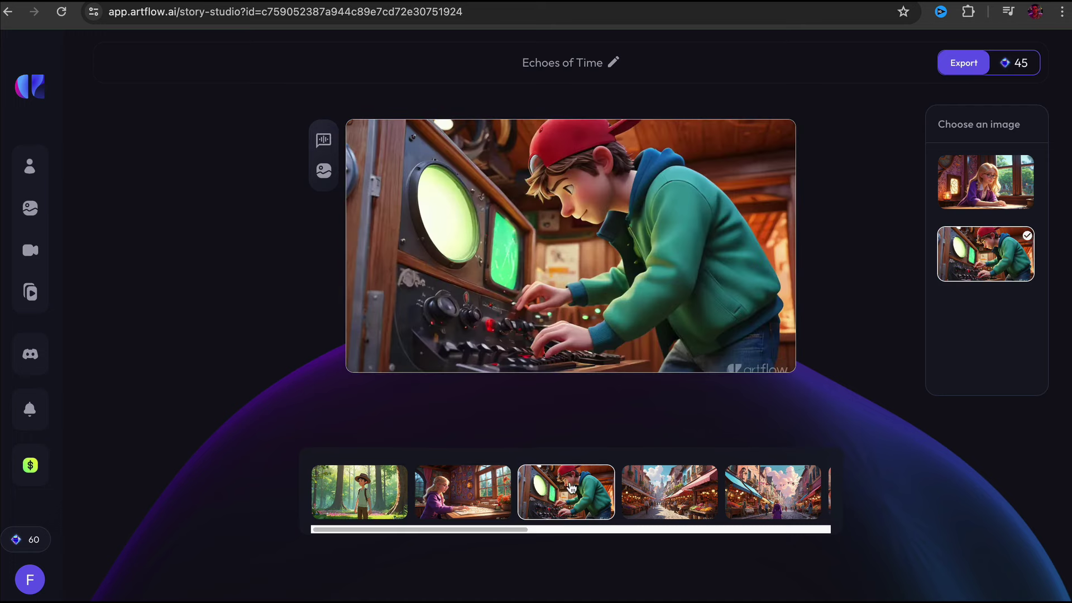
{"action": "left_click", "coordinate": [642, 495]}
{"action": "left_click", "coordinate": [770, 494]}
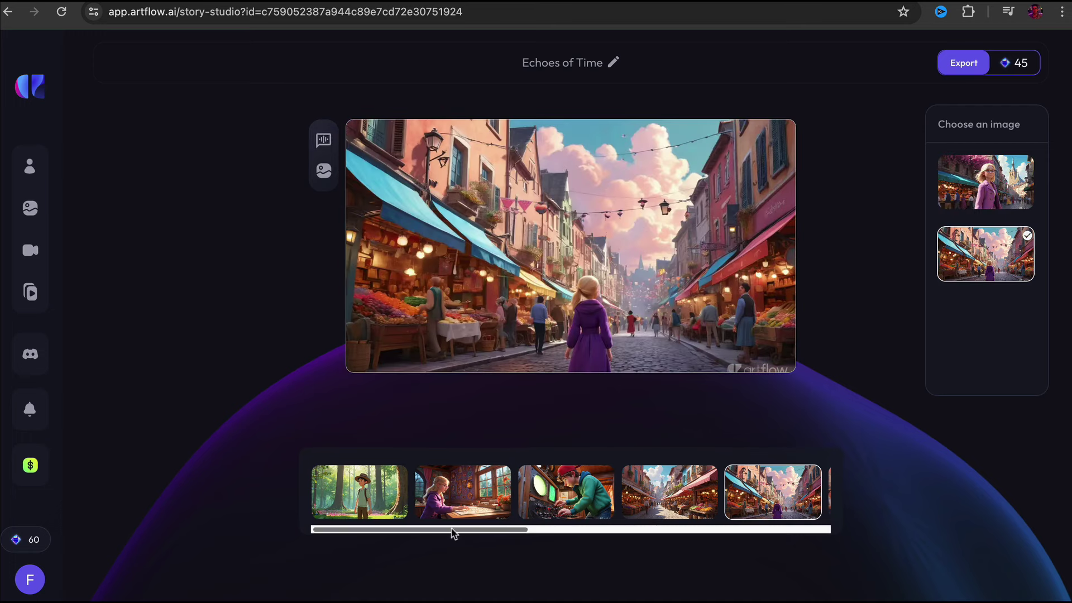
{"action": "left_click_drag", "start_coordinate": [486, 530], "coordinate": [599, 540]}
{"action": "left_click", "coordinate": [517, 502]}
{"action": "left_click", "coordinate": [591, 497]}
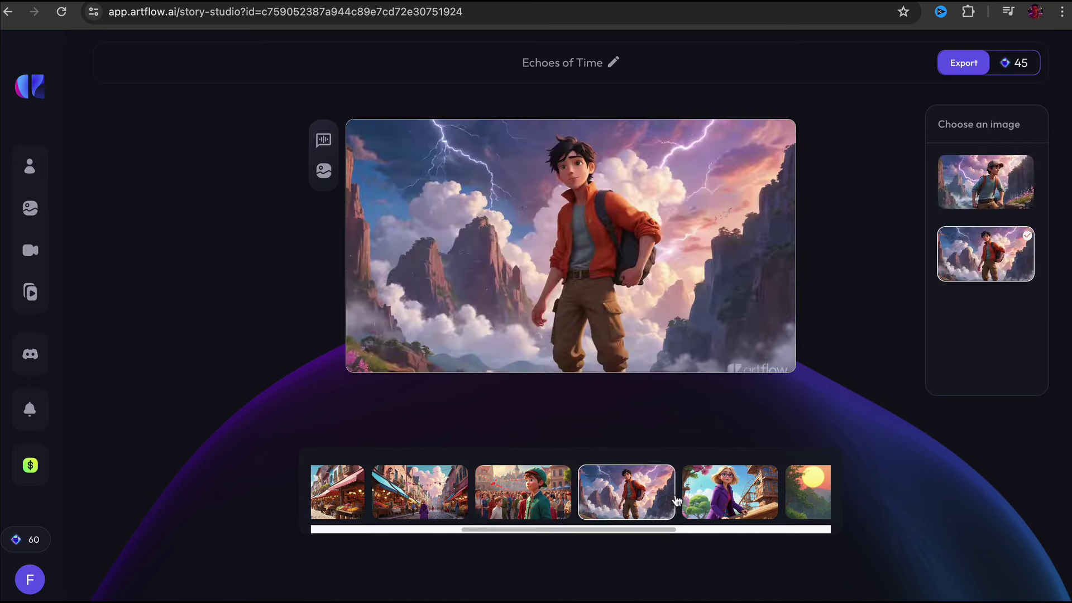
{"action": "left_click", "coordinate": [723, 499]}
{"action": "left_click", "coordinate": [808, 492]}
View the last shots: the girl walking in the forest and the boy and girl together.
{"action": "left_click_drag", "start_coordinate": [503, 533], "coordinate": [662, 533]}
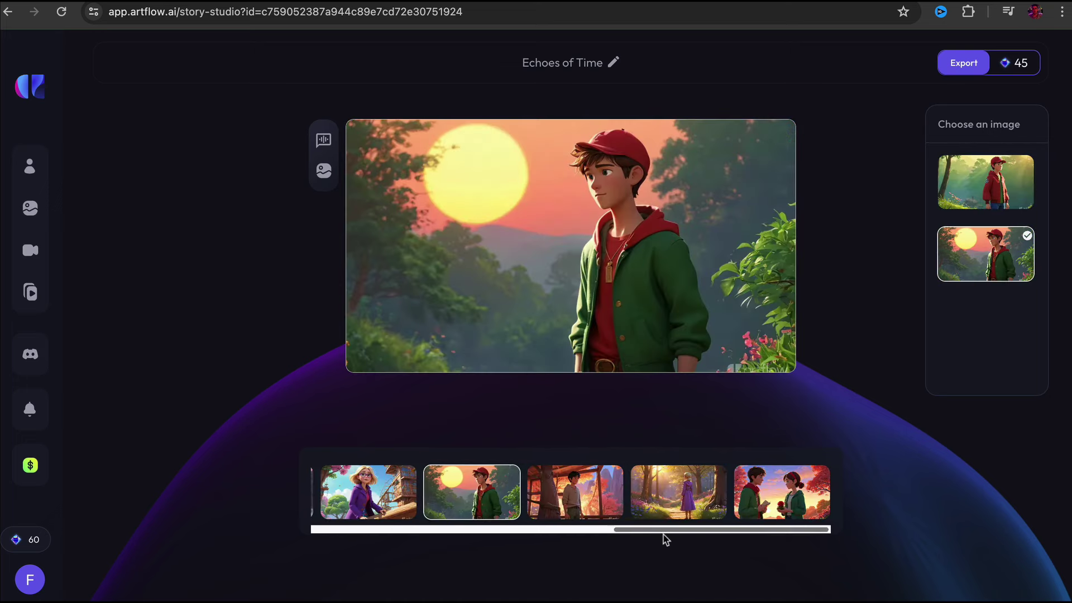
{"action": "left_click", "coordinate": [678, 494]}
{"action": "left_click", "coordinate": [782, 494]}
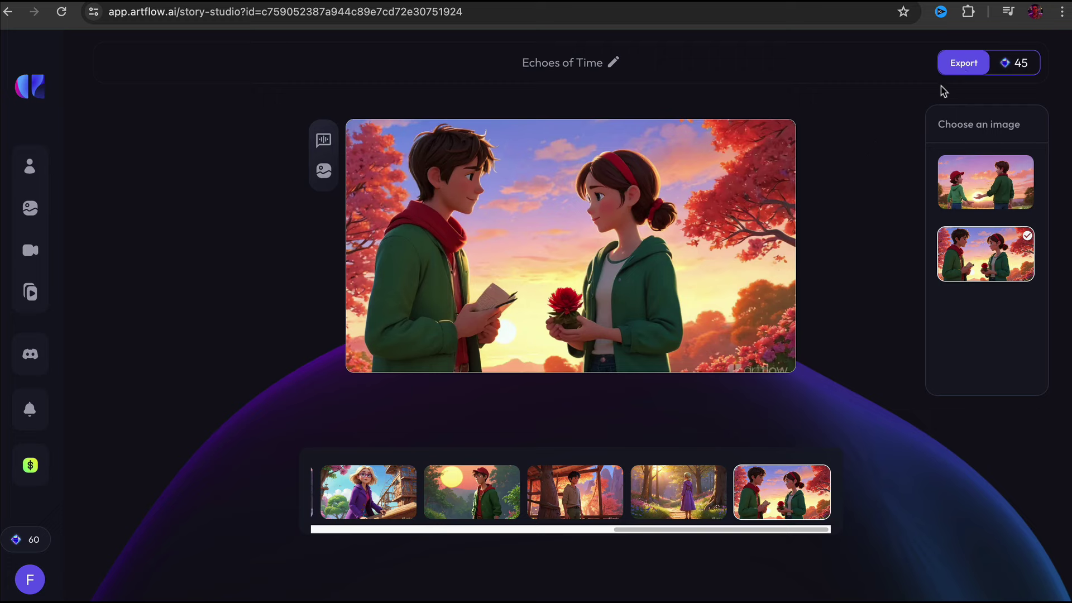
Export Echoes of Time as a video and open the finished 2:12 video from the gallery.
{"action": "left_click", "coordinate": [30, 292]}
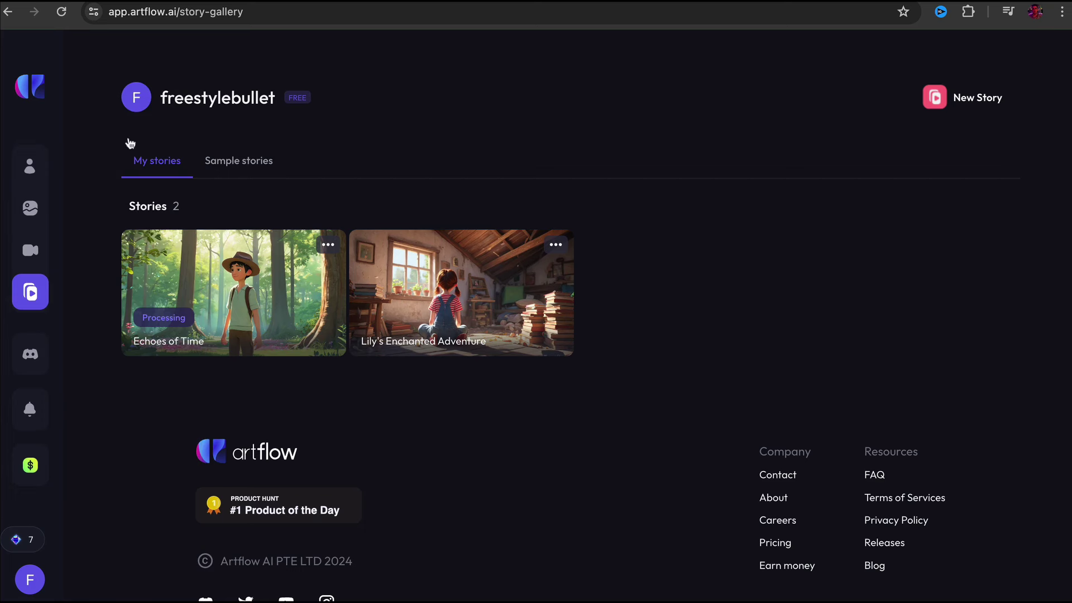
{"action": "left_click", "coordinate": [61, 11]}
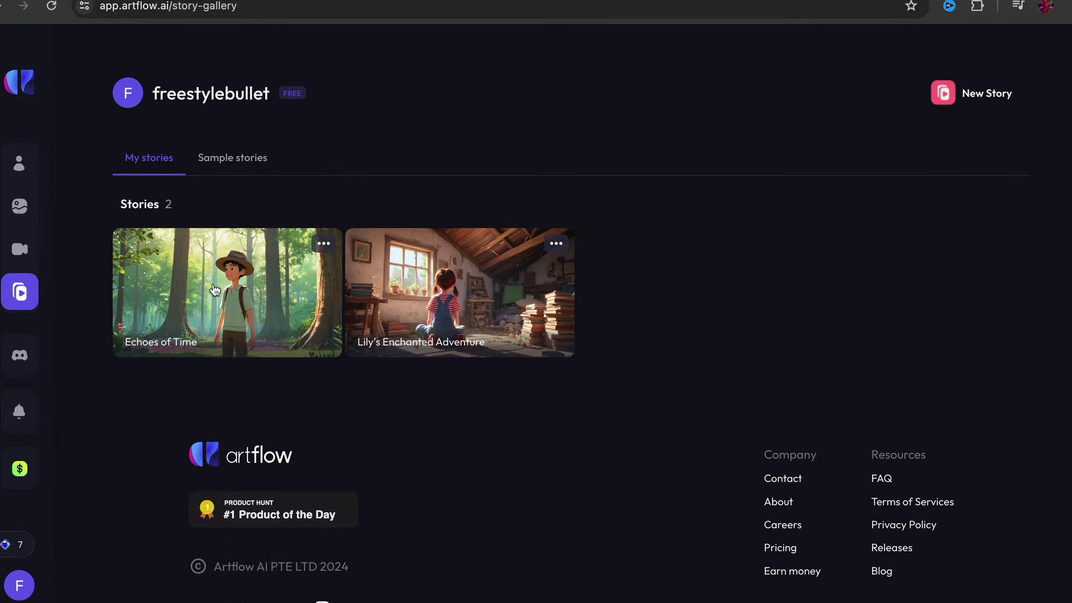
{"action": "left_click", "coordinate": [214, 289]}
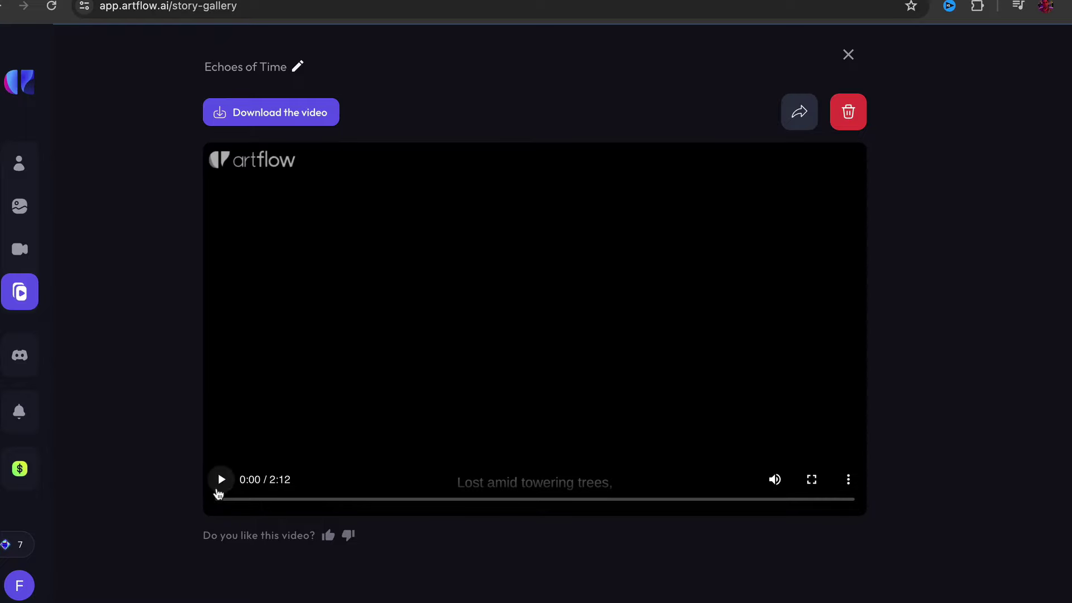
Play the video, skipping through the desk, market, crowd, lightning, sunset and forest scenes.
{"action": "left_click", "coordinate": [222, 482]}
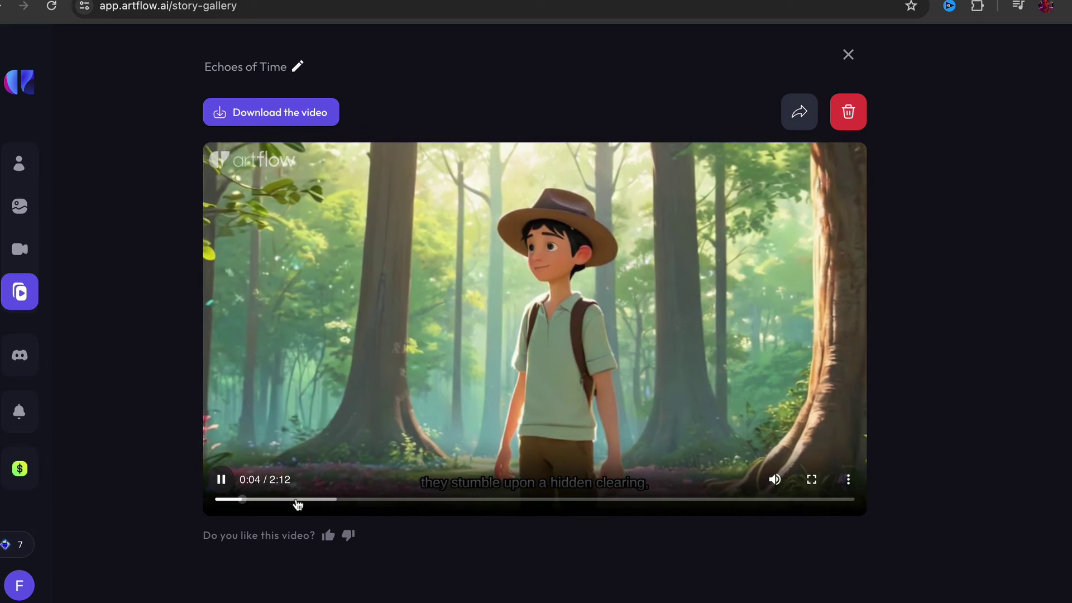
{"action": "left_click", "coordinate": [296, 501]}
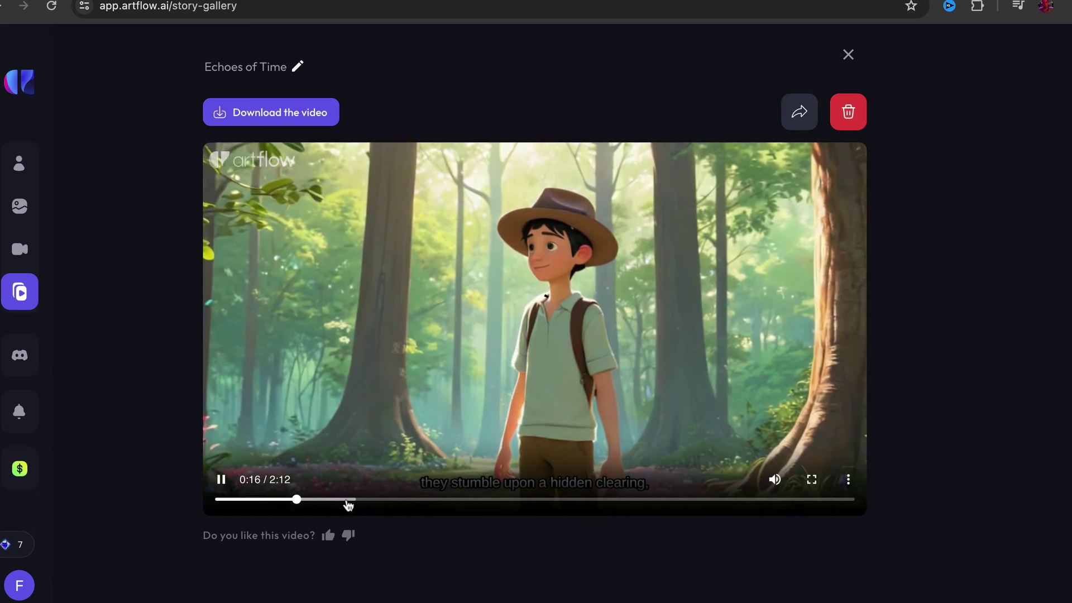
{"action": "left_click", "coordinate": [374, 501]}
{"action": "left_click", "coordinate": [464, 501]}
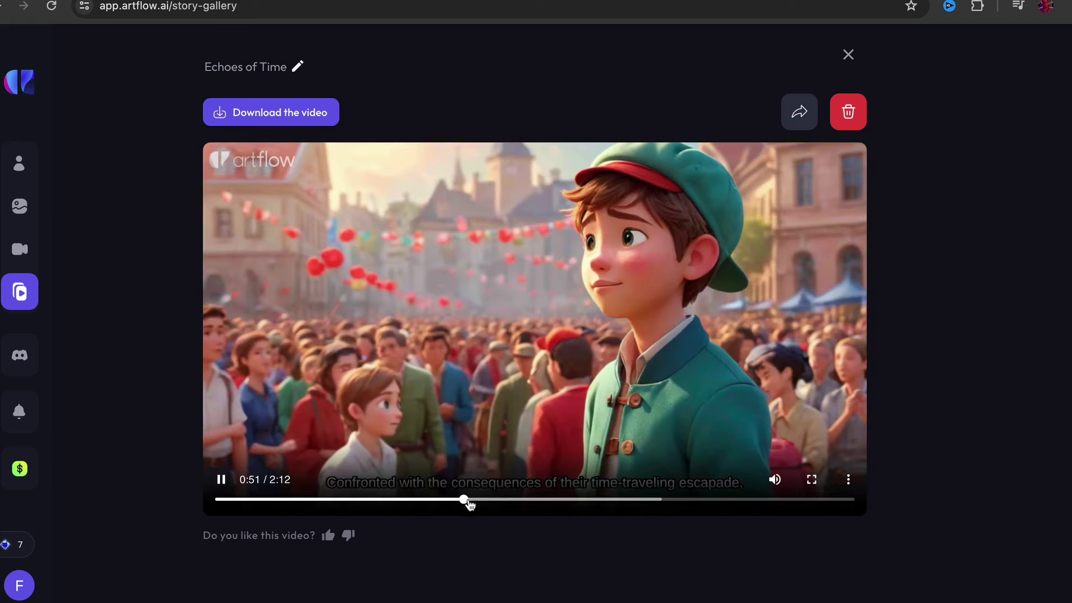
{"action": "left_click", "coordinate": [547, 501]}
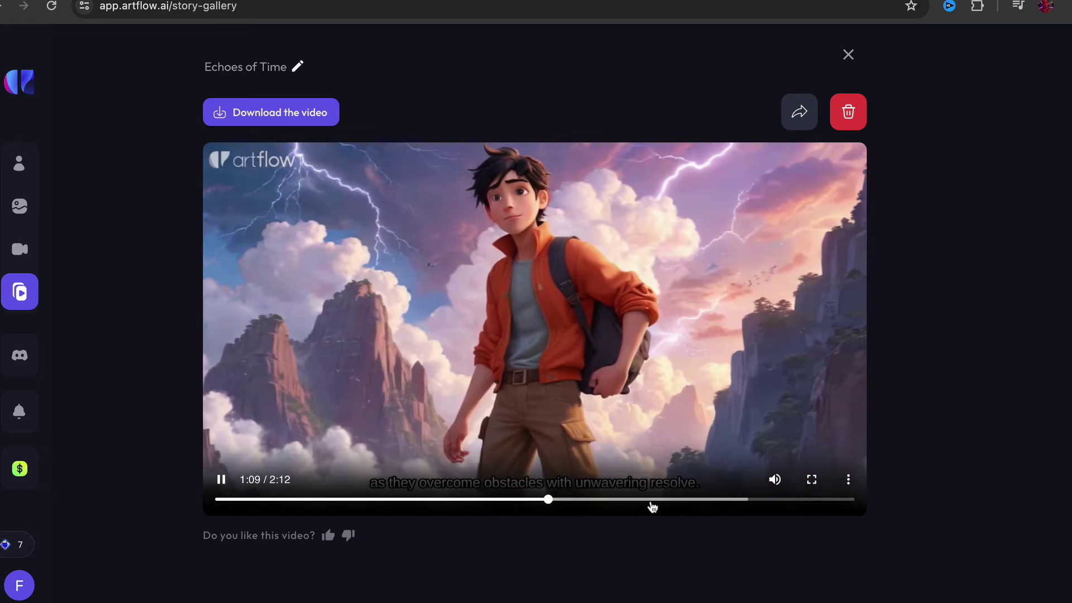
{"action": "left_click", "coordinate": [652, 503]}
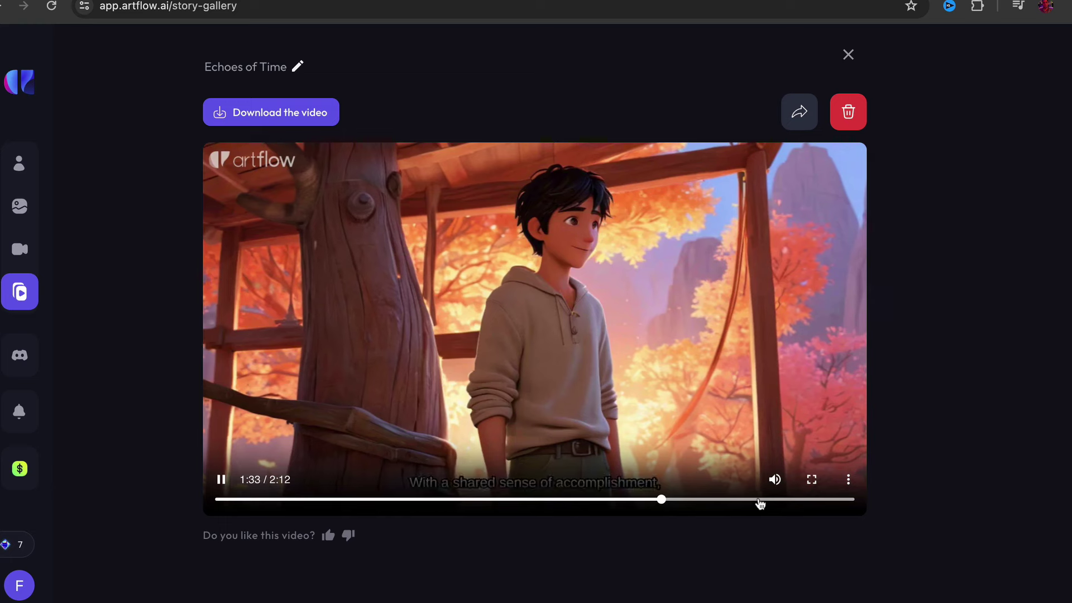
{"action": "left_click", "coordinate": [760, 503]}
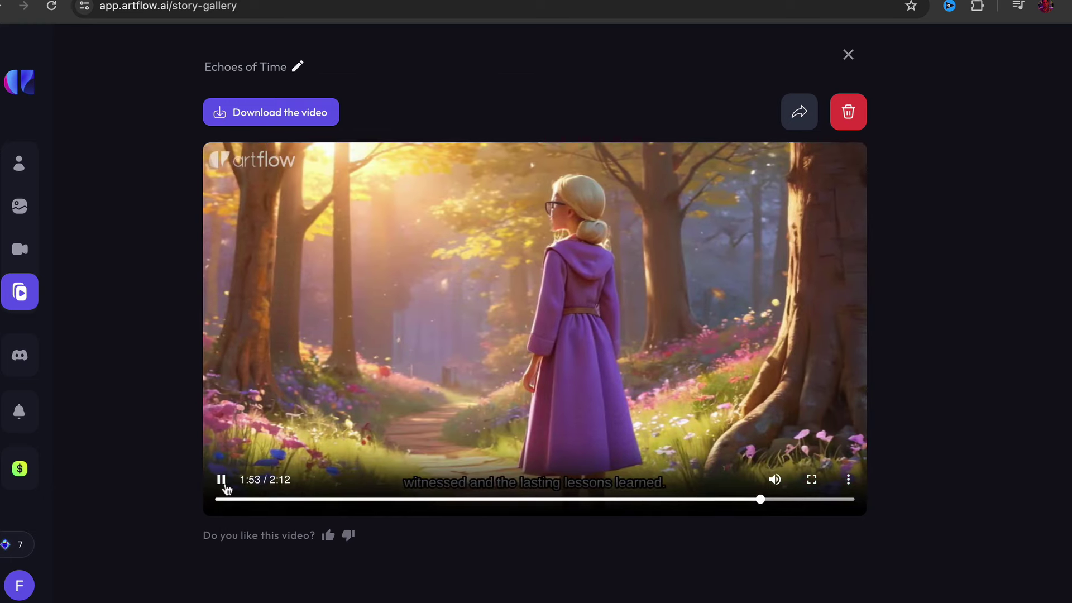
Pause the video at 1:55 and close it to return to the story gallery.
{"action": "left_click", "coordinate": [221, 480]}
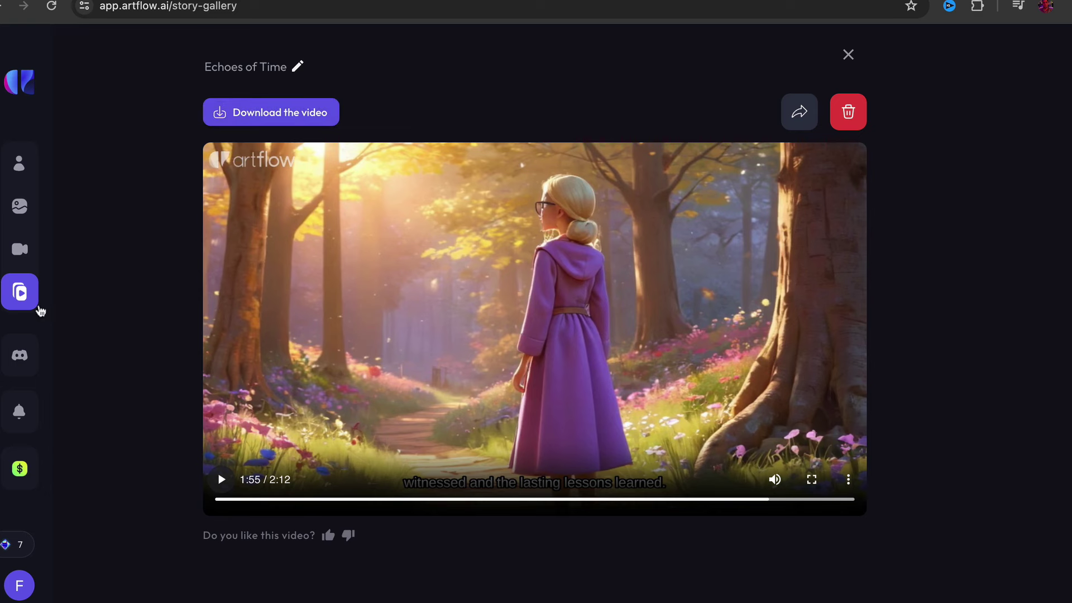
{"action": "mouse_move", "coordinate": [81, 316]}
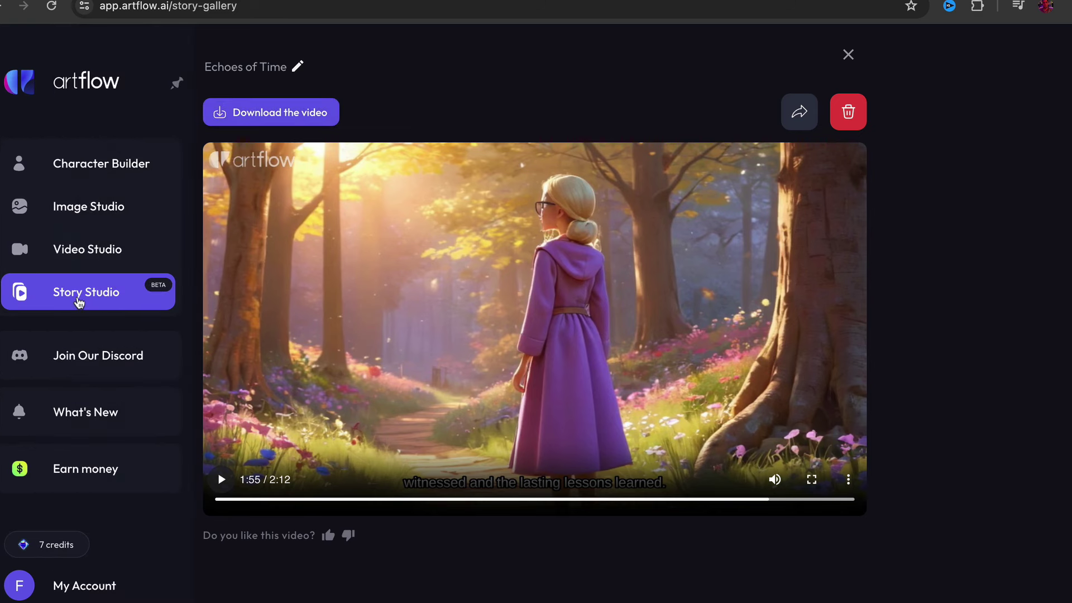
{"action": "left_click", "coordinate": [79, 302]}
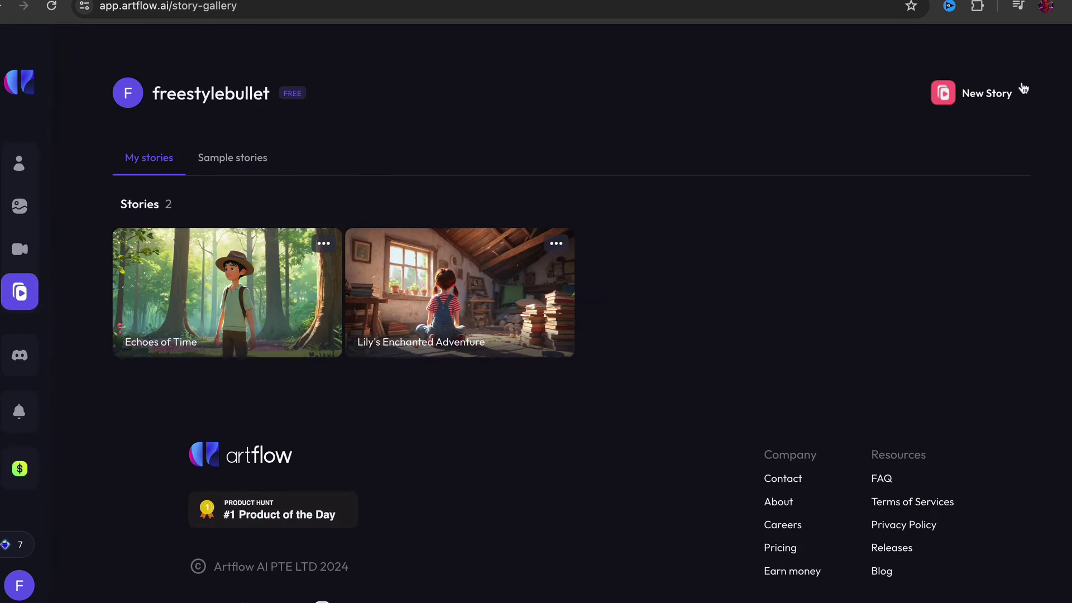